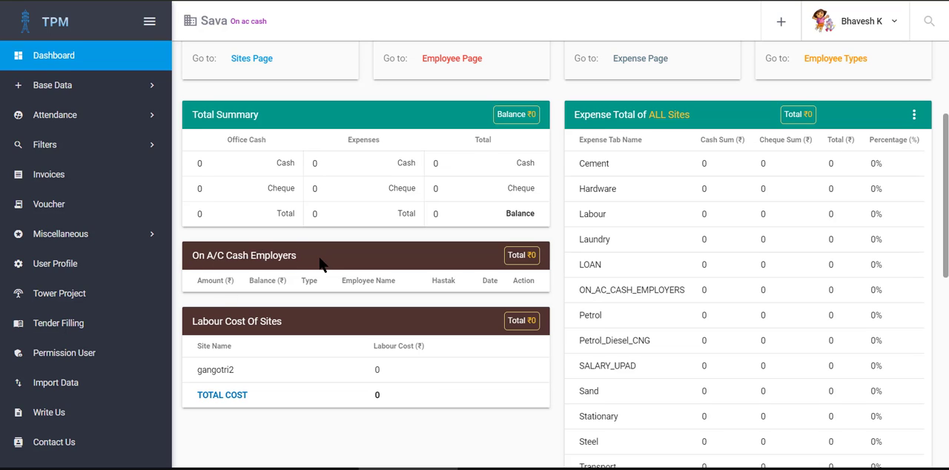
Step: Open the Data Entry page and choose gangotri2 as the site in the entry form
{"action": "left_click", "coordinate": [68, 89]}
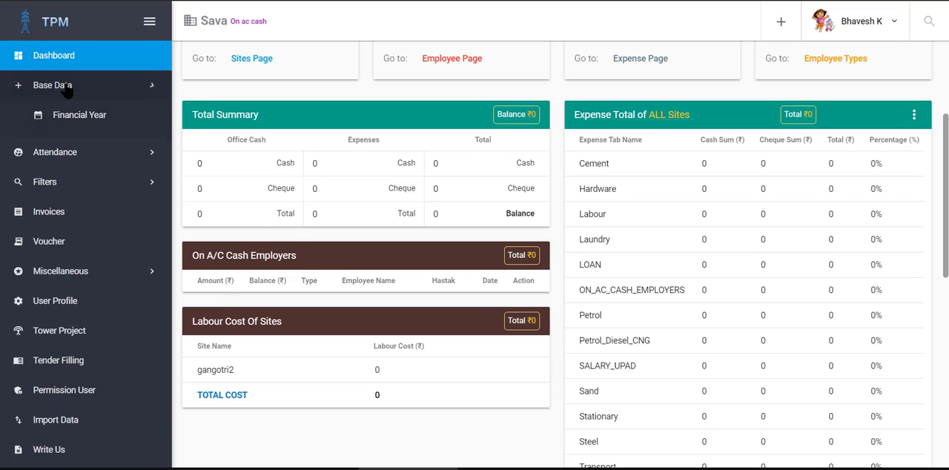
{"action": "left_click", "coordinate": [82, 326]}
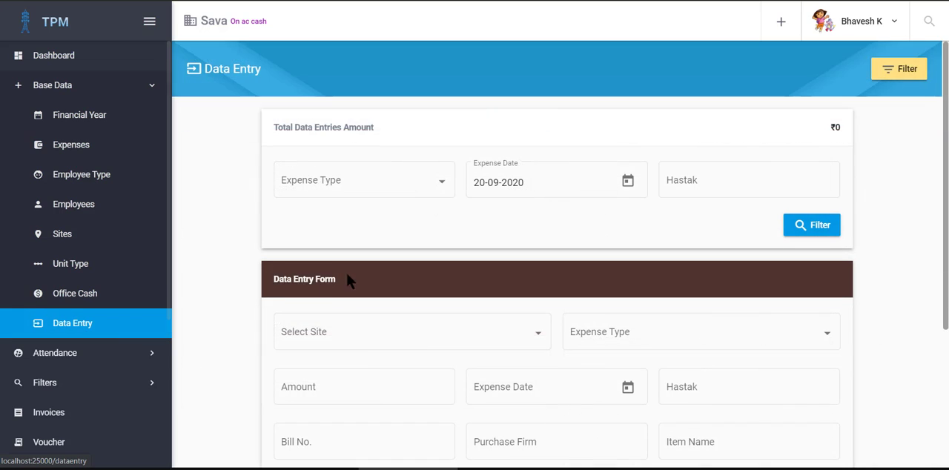
{"action": "scroll", "coordinate": [359, 297], "scroll_direction": "down", "scroll_amount": 2}
{"action": "left_click", "coordinate": [373, 210]}
{"action": "left_click", "coordinate": [323, 242]}
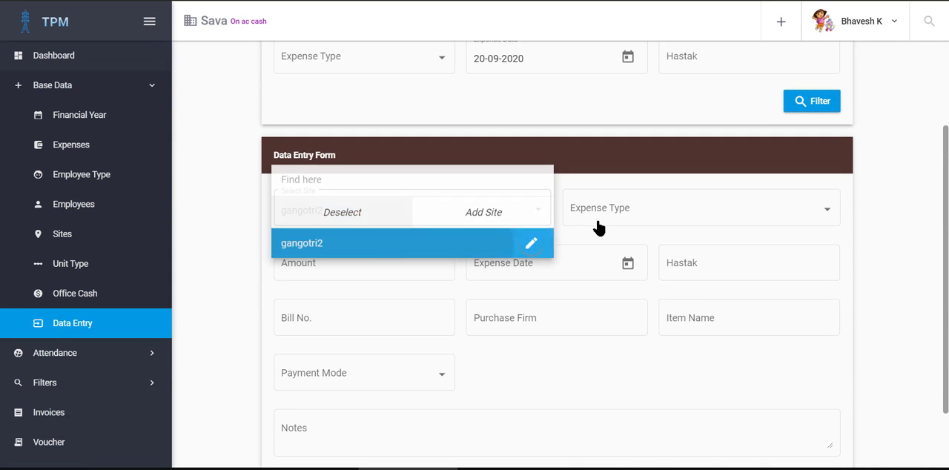
Step: Set the expense type to ON_AC_CASH_EMPLOYERS and select the civil worker as the employee
{"action": "left_click", "coordinate": [618, 207]}
{"action": "left_click", "coordinate": [616, 246]}
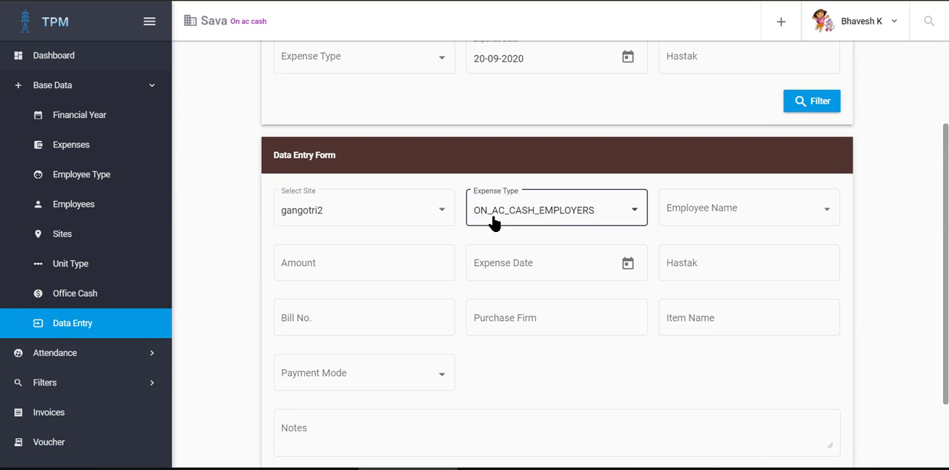
{"action": "left_click", "coordinate": [687, 208]}
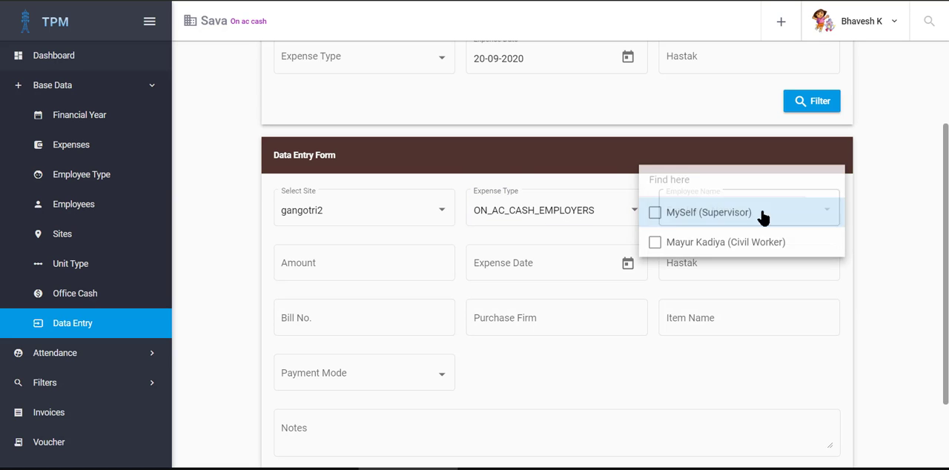
{"action": "left_click", "coordinate": [668, 245]}
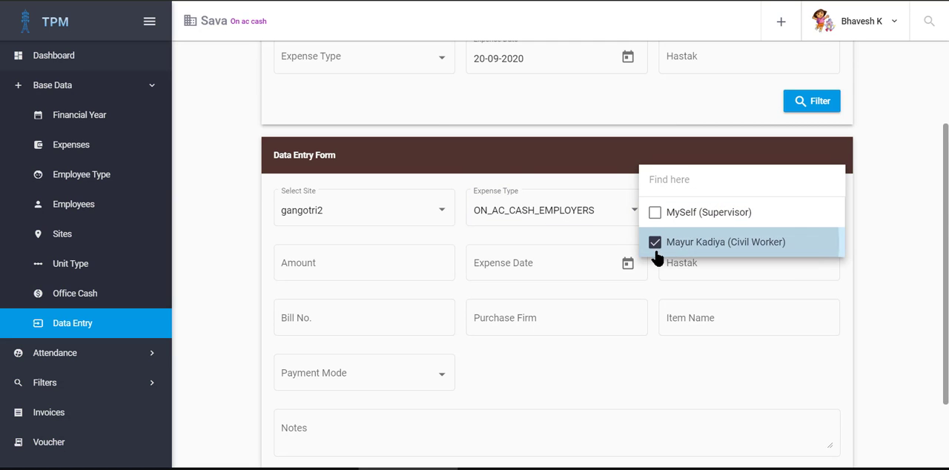
{"action": "left_click", "coordinate": [855, 233]}
Step: Enter an amount of 10000, the expense date 01-09-2020 and the employee's first name as Hastak
{"action": "left_click", "coordinate": [333, 261]}
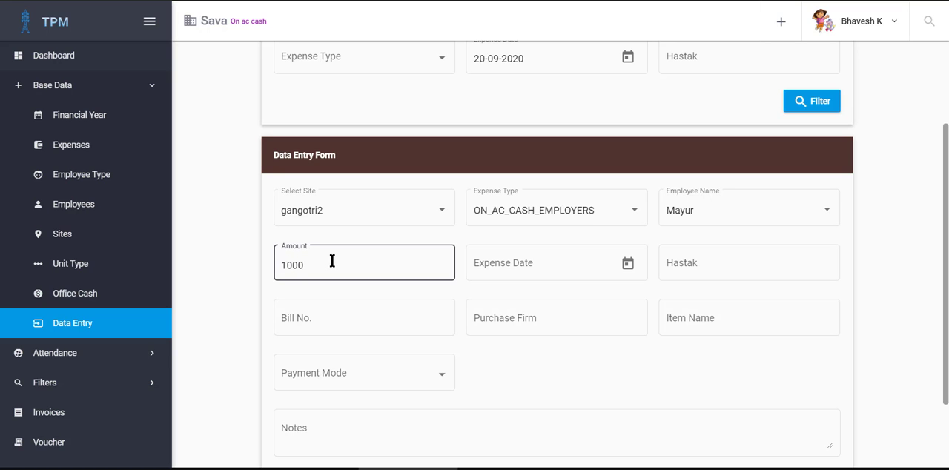
{"action": "left_click", "coordinate": [627, 264]}
{"action": "left_click", "coordinate": [528, 126]}
{"action": "left_click", "coordinate": [736, 269]}
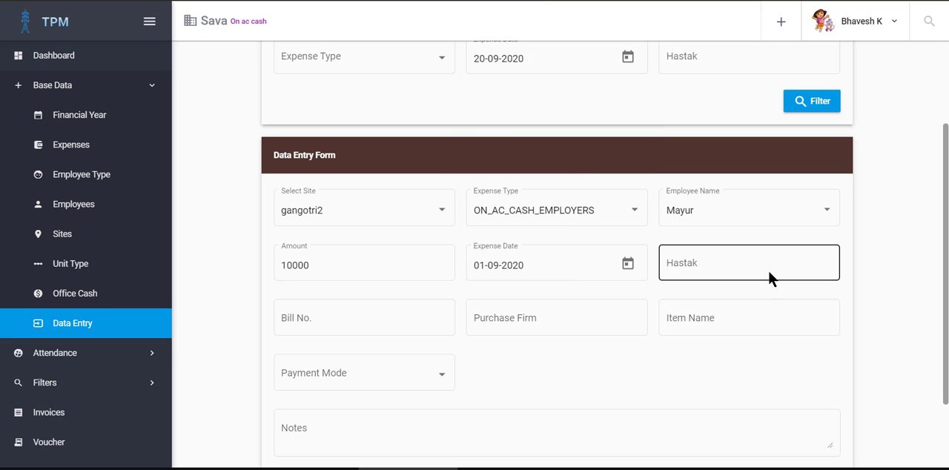
{"action": "left_click", "coordinate": [716, 300]}
Step: Fill in the bill number, purchase firm and item name with NA
{"action": "left_click", "coordinate": [339, 319]}
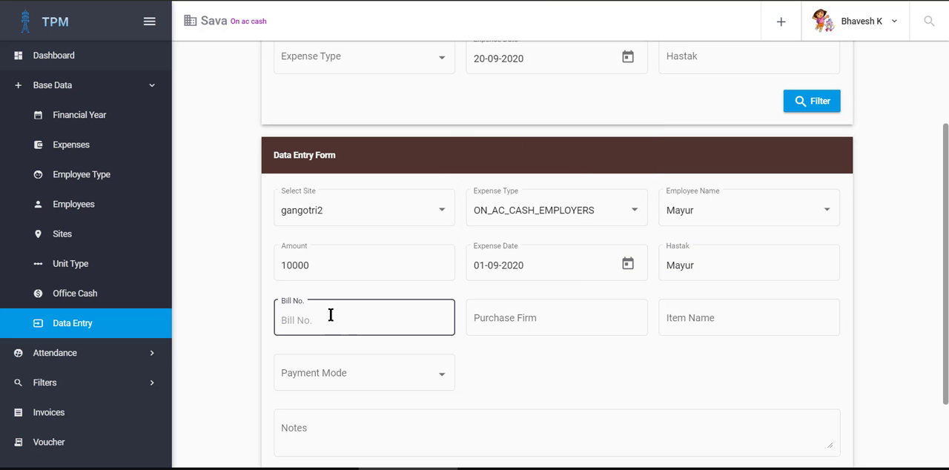
{"action": "type", "text": "NA"}
{"action": "key", "text": "Tab"}
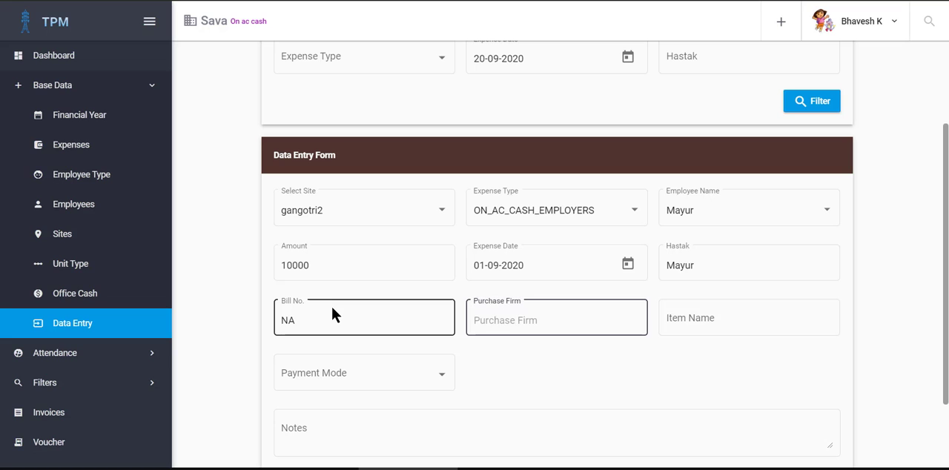
{"action": "type", "text": "NA"}
{"action": "key", "text": "Tab"}
{"action": "type", "text": "NA"}
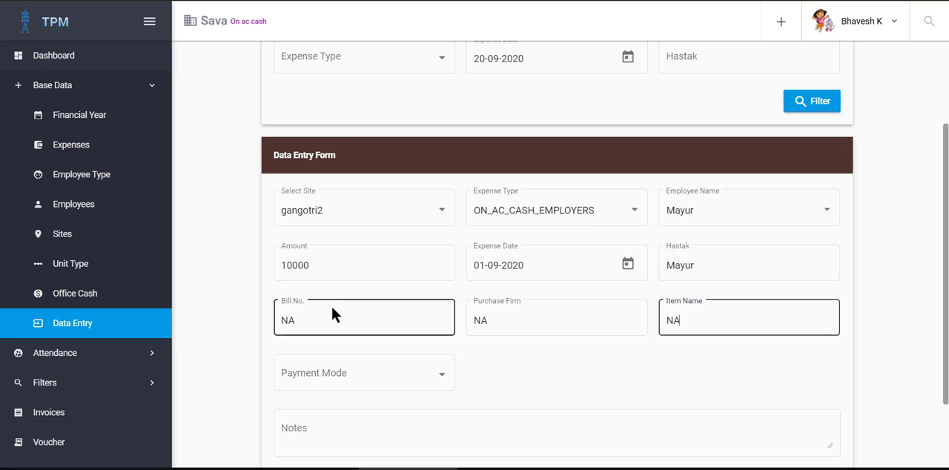
{"action": "key", "text": "Tab"}
Step: Set the payment mode of the entry to CASH
{"action": "left_click", "coordinate": [364, 376]}
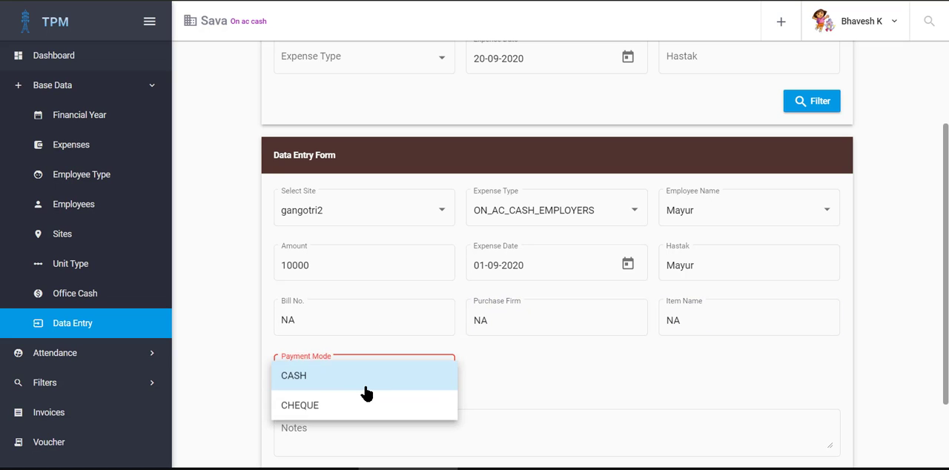
{"action": "left_click", "coordinate": [342, 382]}
{"action": "scroll", "coordinate": [584, 363], "scroll_direction": "down", "scroll_amount": 2}
{"action": "left_click", "coordinate": [402, 333]}
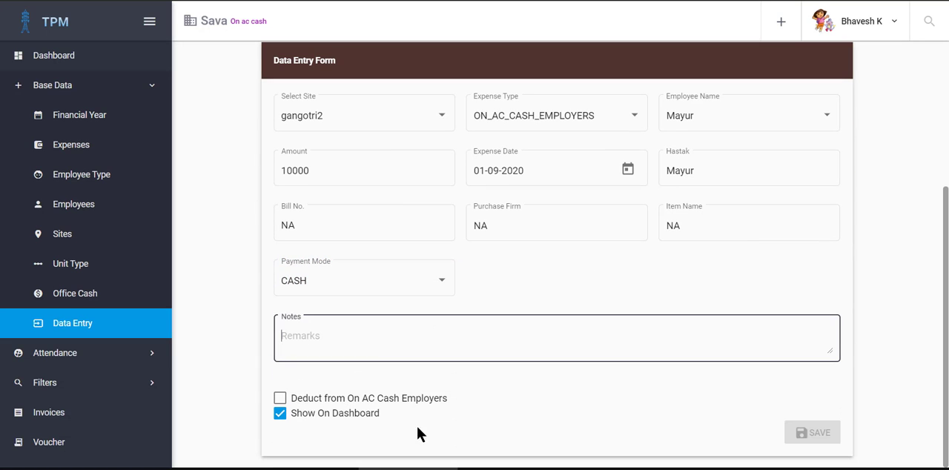
{"action": "left_click", "coordinate": [207, 290]}
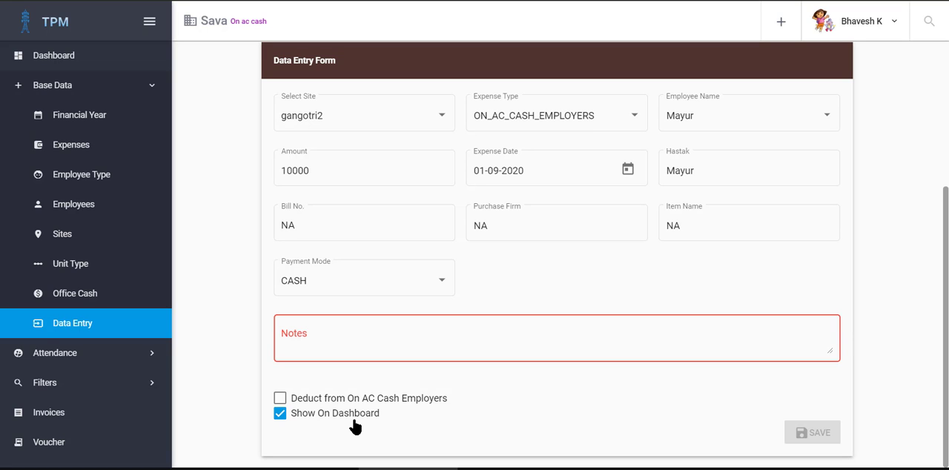
{"action": "left_click", "coordinate": [71, 386]}
{"action": "scroll", "coordinate": [60, 304], "scroll_direction": "down", "scroll_amount": 2}
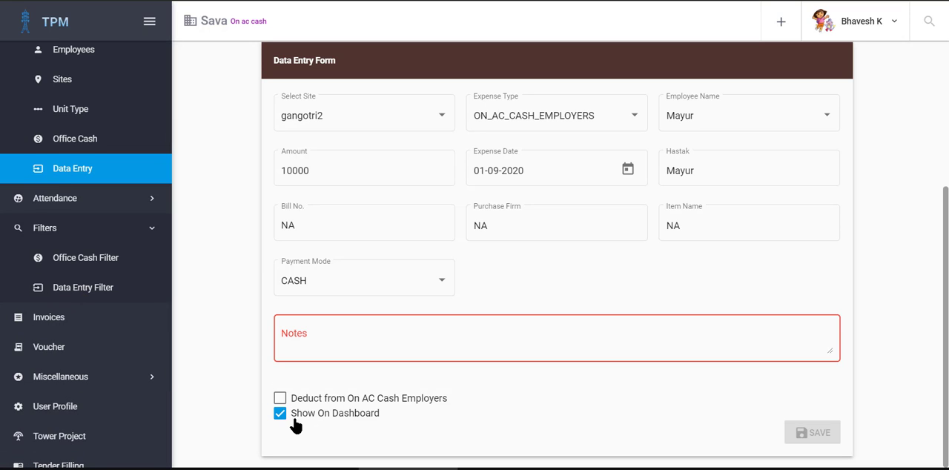
{"action": "scroll", "coordinate": [579, 319], "scroll_direction": "up", "scroll_amount": 1}
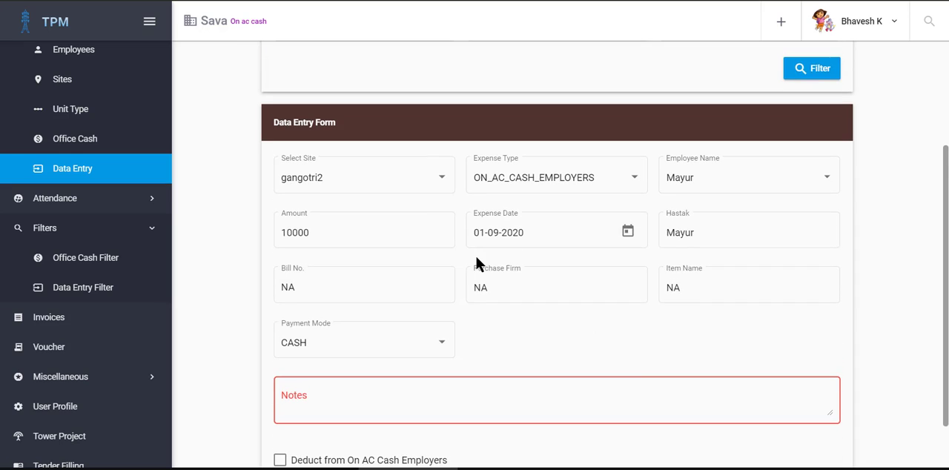
Step: Enter NA in the notes and save the data entry
{"action": "scroll", "coordinate": [474, 253], "scroll_direction": "down", "scroll_amount": 1}
{"action": "left_click", "coordinate": [304, 341]}
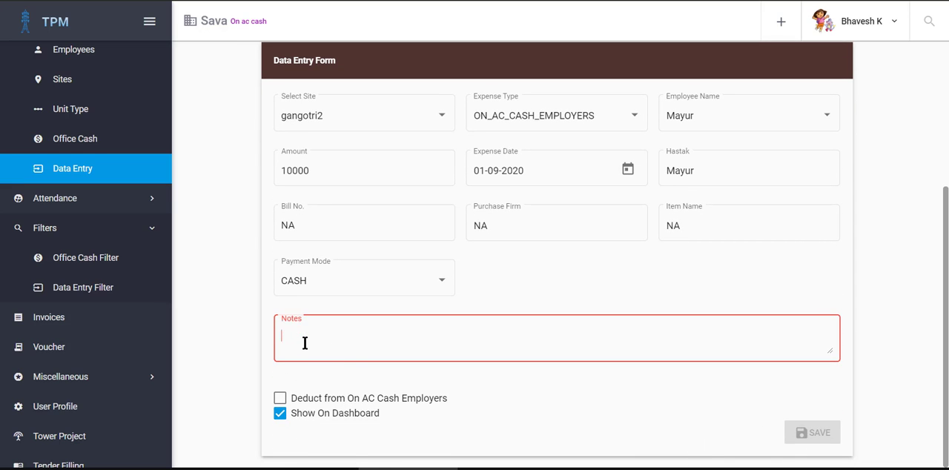
{"action": "type", "text": "NA"}
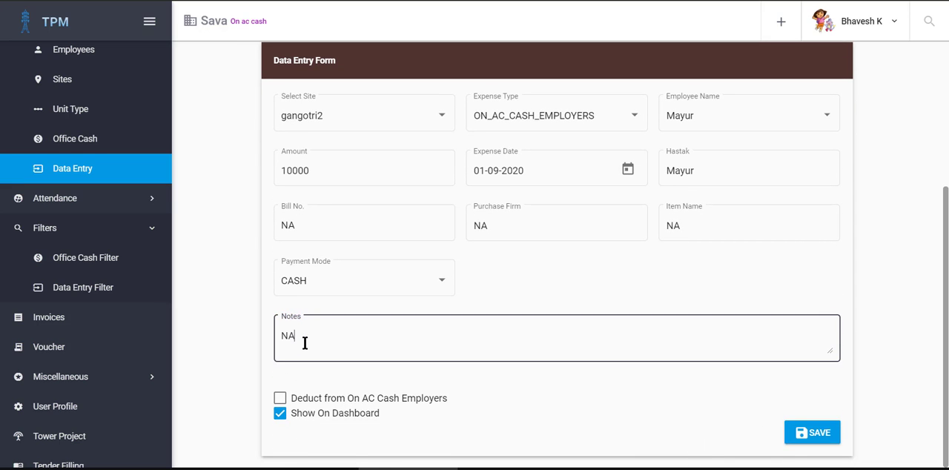
{"action": "left_click", "coordinate": [814, 435]}
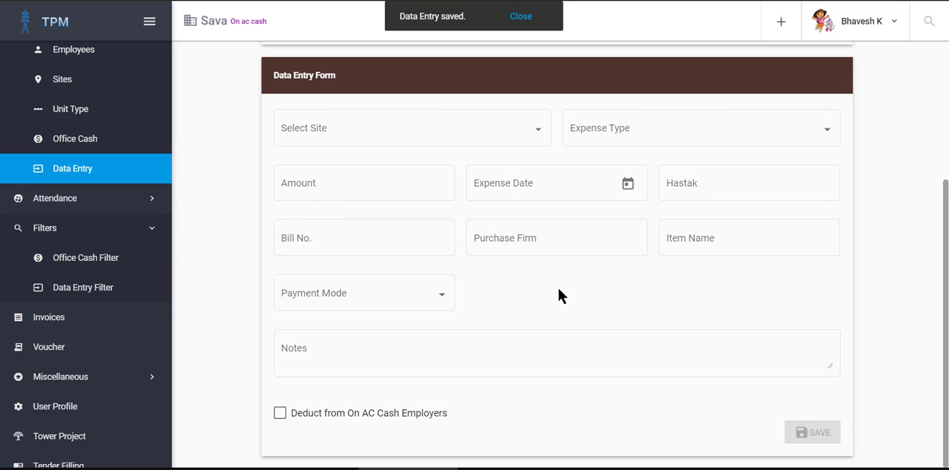
Step: Return to the dashboard and examine all columns of the entry listed under On A/C Cash Employers
{"action": "scroll", "coordinate": [111, 71], "scroll_direction": "up", "scroll_amount": 3}
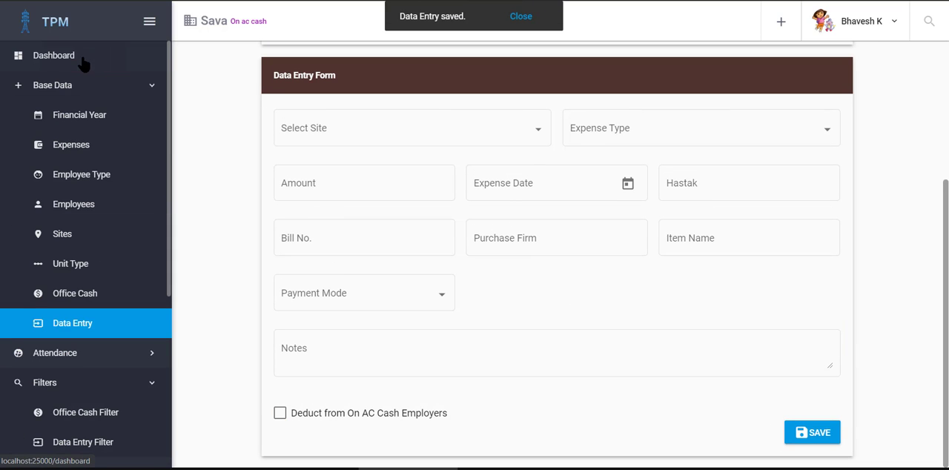
{"action": "left_click", "coordinate": [83, 64]}
{"action": "left_click", "coordinate": [579, 164]}
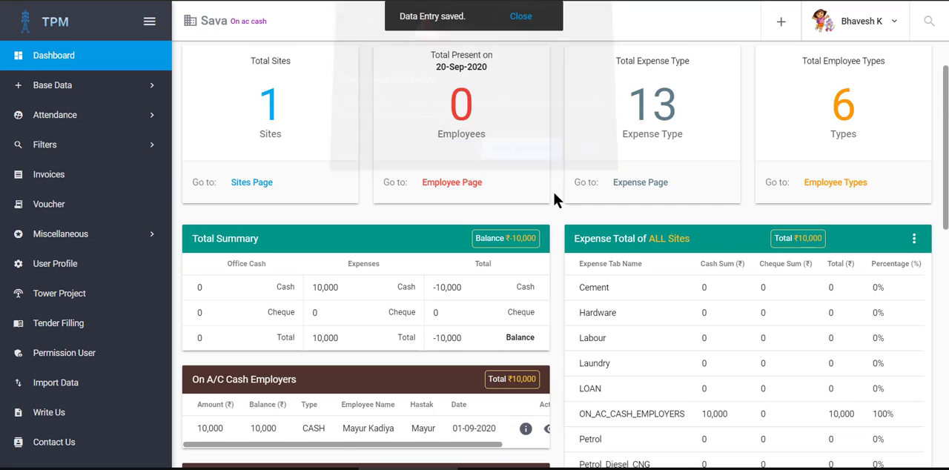
{"action": "scroll", "coordinate": [445, 230], "scroll_direction": "down", "scroll_amount": 2}
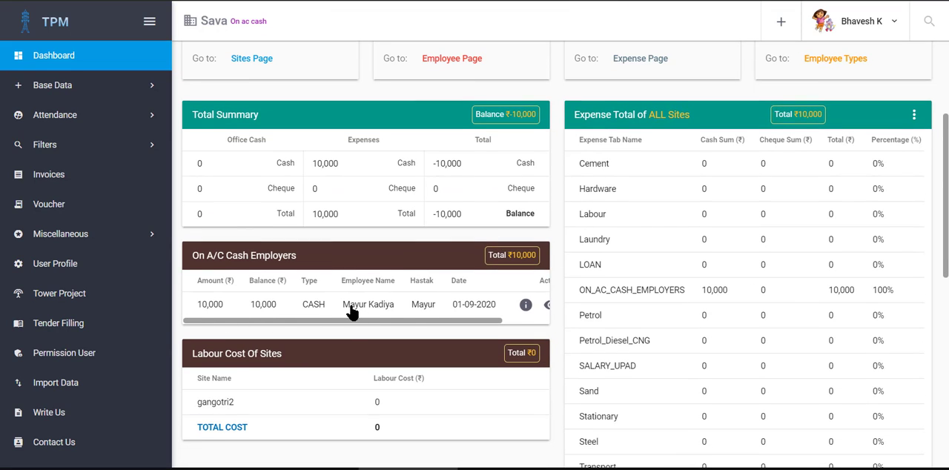
{"action": "scroll", "coordinate": [354, 311], "scroll_direction": "right", "scroll_amount": 2}
{"action": "scroll", "coordinate": [354, 311], "scroll_direction": "left", "scroll_amount": 2}
{"action": "scroll", "coordinate": [355, 313], "scroll_direction": "right", "scroll_amount": 2}
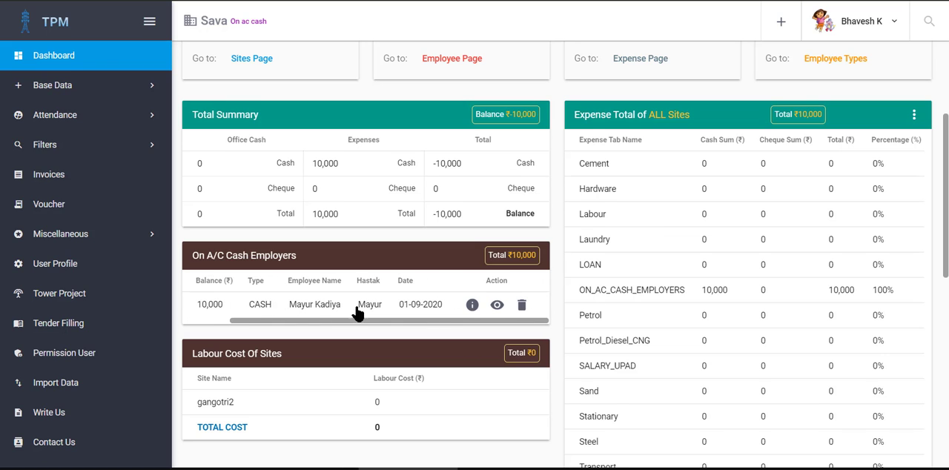
{"action": "scroll", "coordinate": [329, 312], "scroll_direction": "left", "scroll_amount": 2}
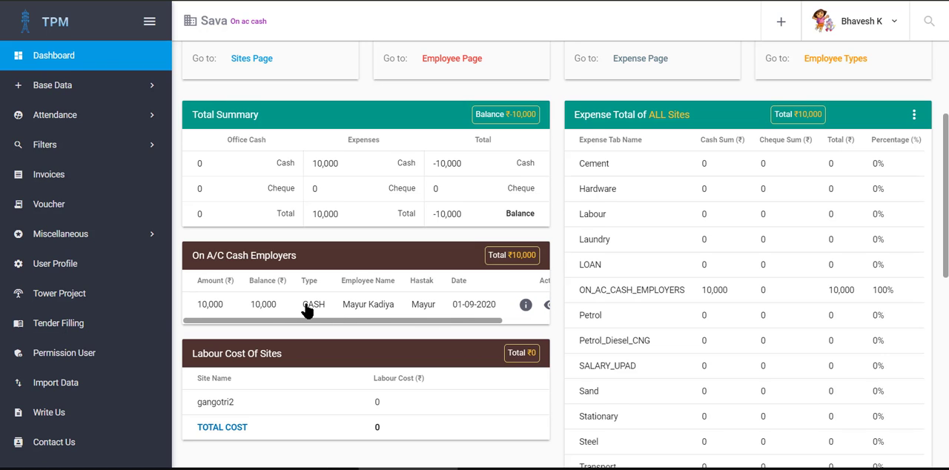
Step: View the account details of the civil worker's on-account cash entry and close them
{"action": "left_click", "coordinate": [311, 310]}
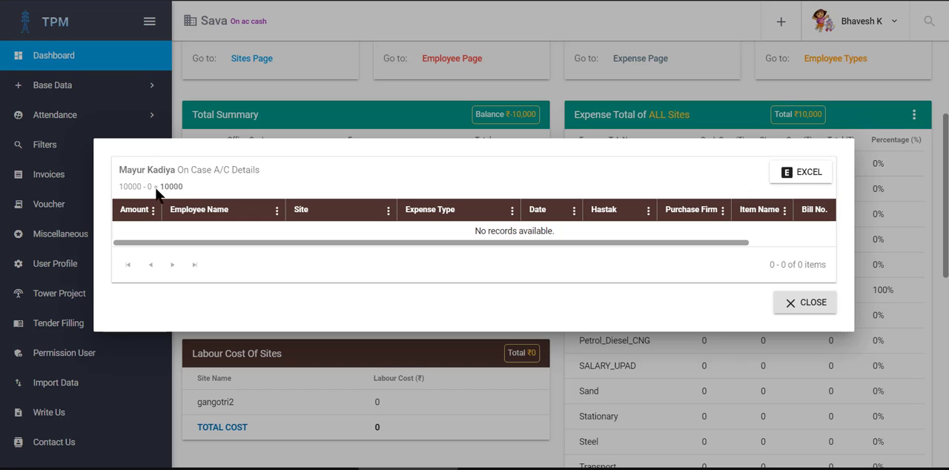
{"action": "left_click_drag", "start_coordinate": [502, 244], "coordinate": [328, 235]}
{"action": "left_click", "coordinate": [808, 301]}
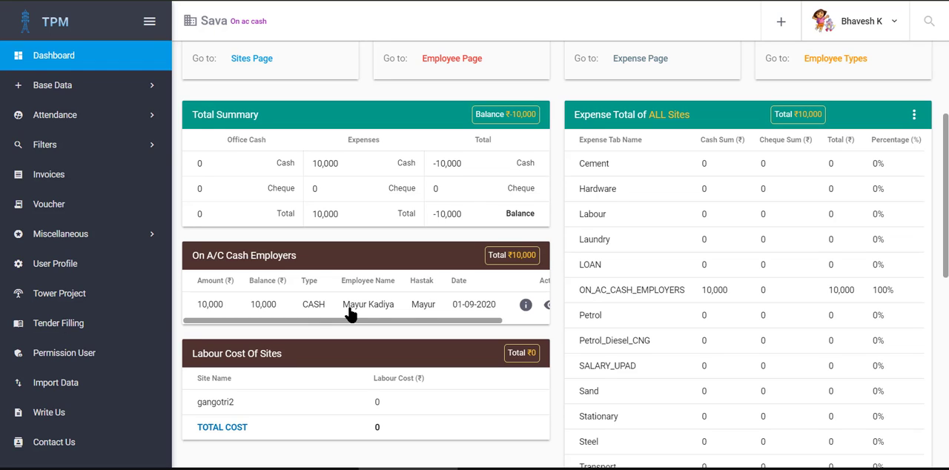
Step: Start another data entry for site gangotri2 with Cement as the expense type
{"action": "left_click", "coordinate": [108, 85]}
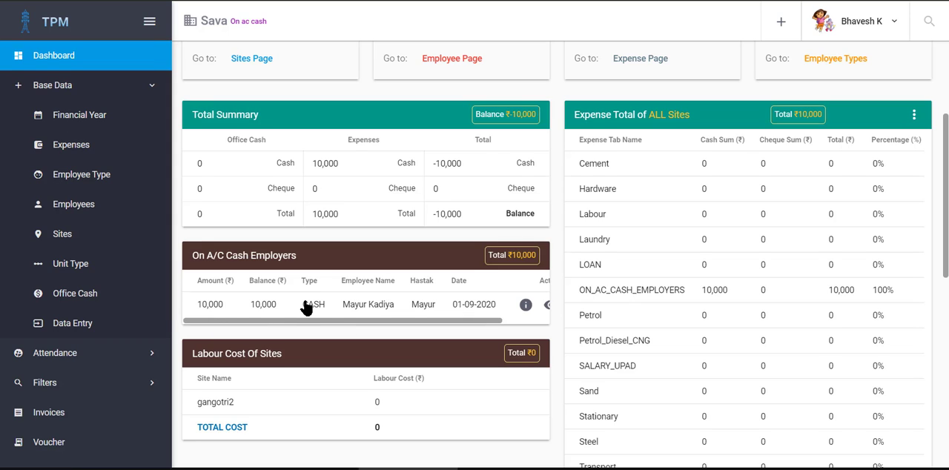
{"action": "left_click", "coordinate": [89, 324]}
{"action": "scroll", "coordinate": [343, 321], "scroll_direction": "down", "scroll_amount": 3}
{"action": "left_click", "coordinate": [356, 151]}
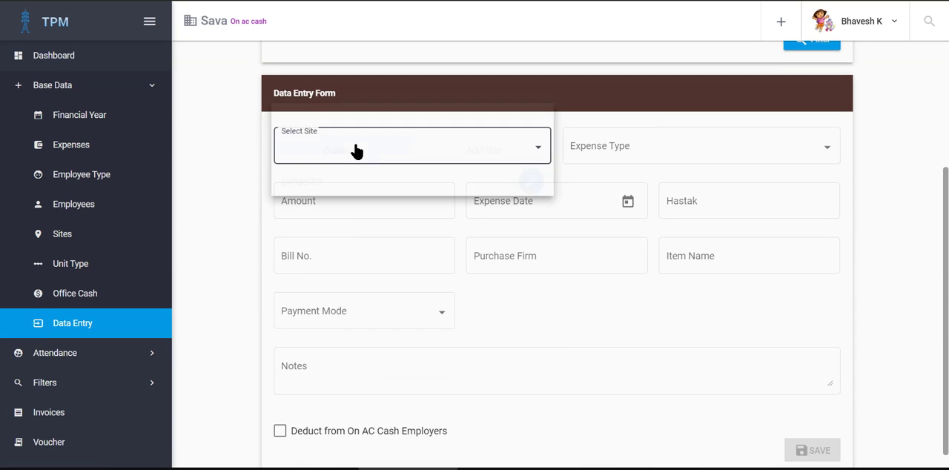
{"action": "left_click", "coordinate": [365, 186]}
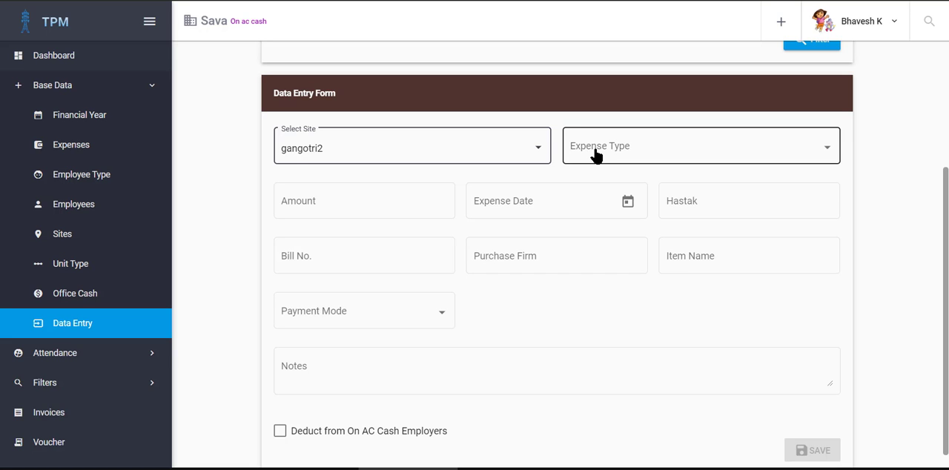
{"action": "left_click", "coordinate": [595, 154]}
{"action": "scroll", "coordinate": [623, 238], "scroll_direction": "down", "scroll_amount": 2}
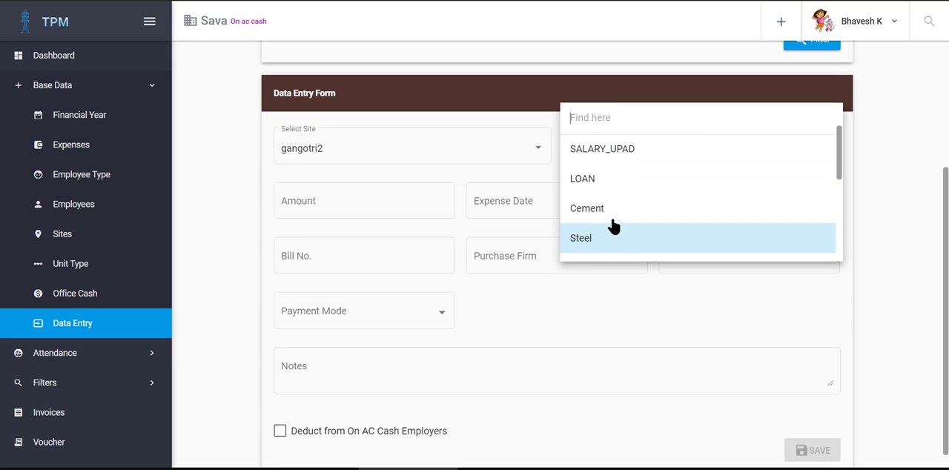
{"action": "left_click", "coordinate": [609, 209]}
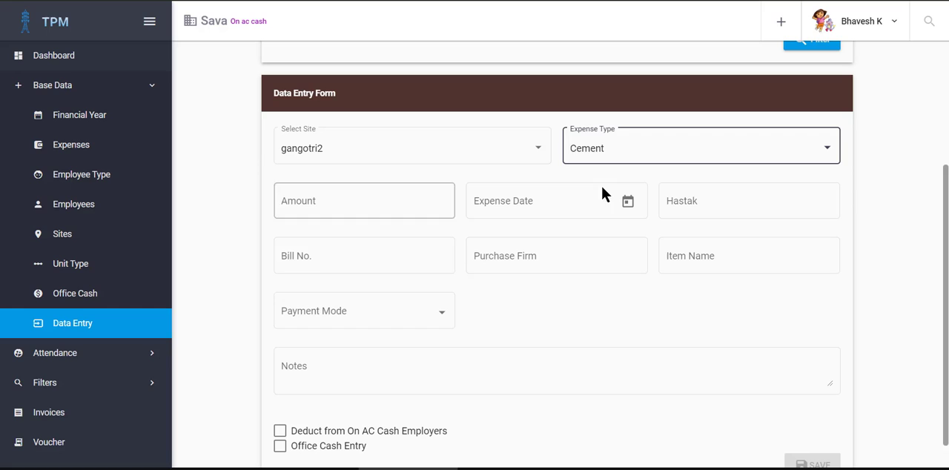
Step: Enter an amount of 1000, the expense date 02-09-2020 and MySelf as Hastak
{"action": "left_click", "coordinate": [336, 200]}
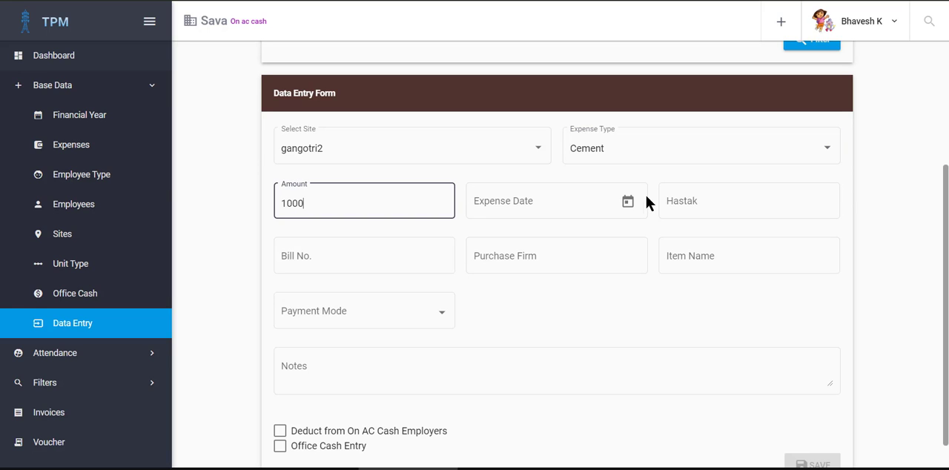
{"action": "left_click", "coordinate": [628, 201]}
{"action": "left_click", "coordinate": [563, 322]}
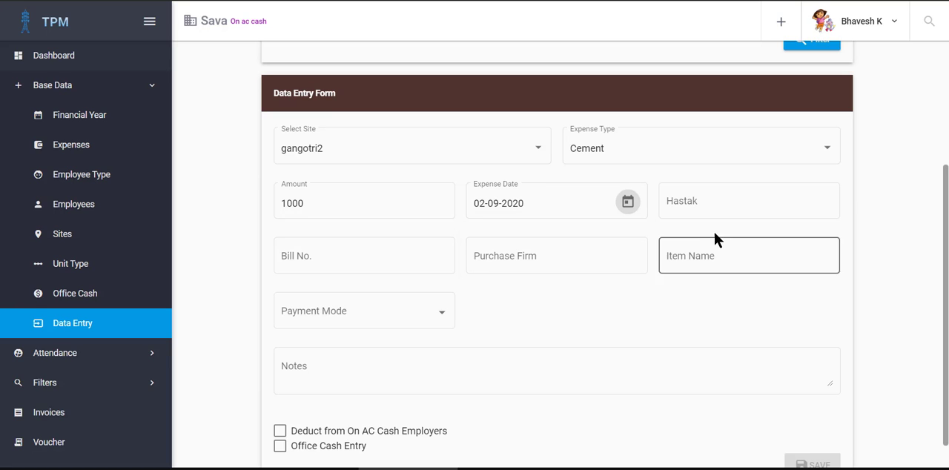
{"action": "left_click", "coordinate": [716, 214]}
{"action": "left_click", "coordinate": [684, 263]}
Step: Set the cement entry's bill number, purchase firm and item name to NA
{"action": "left_click", "coordinate": [423, 257]}
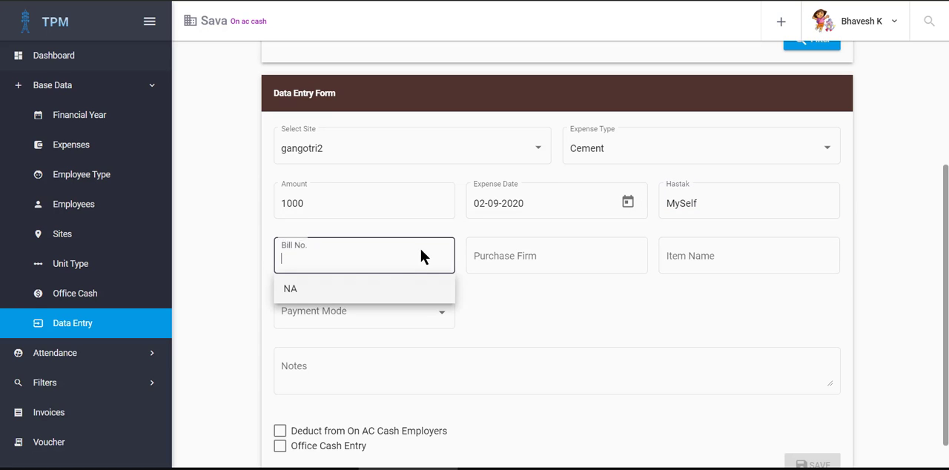
{"action": "left_click", "coordinate": [290, 288]}
{"action": "left_click", "coordinate": [499, 257]}
{"action": "left_click", "coordinate": [509, 289]}
{"action": "left_click", "coordinate": [696, 272]}
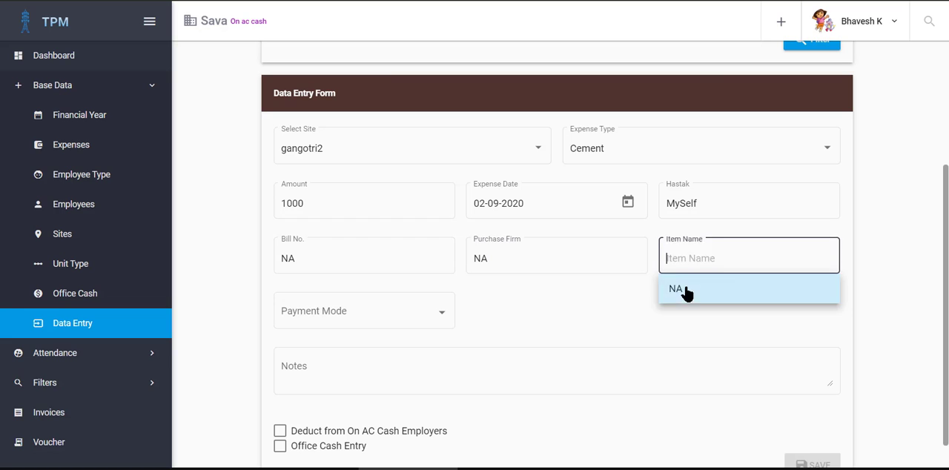
{"action": "left_click", "coordinate": [682, 290]}
Step: Choose CASH as the cement entry's payment mode and enter NA in its notes
{"action": "left_click", "coordinate": [307, 314]}
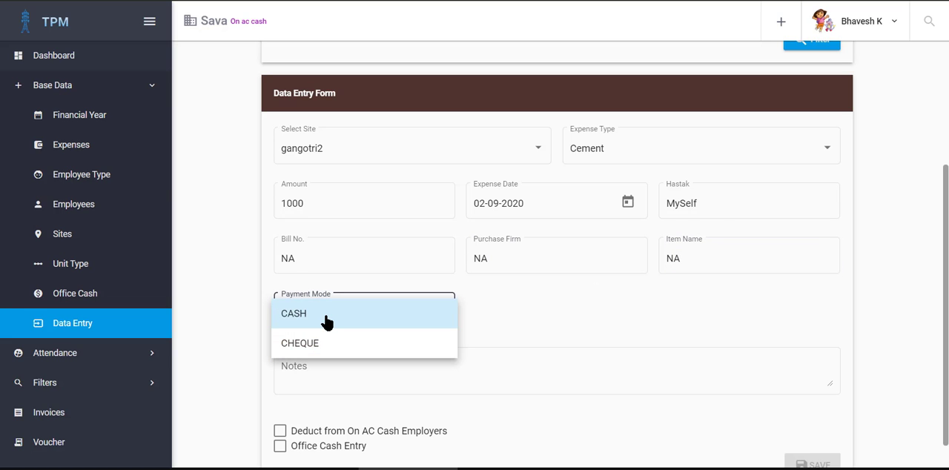
{"action": "left_click", "coordinate": [325, 317]}
{"action": "left_click", "coordinate": [430, 366]}
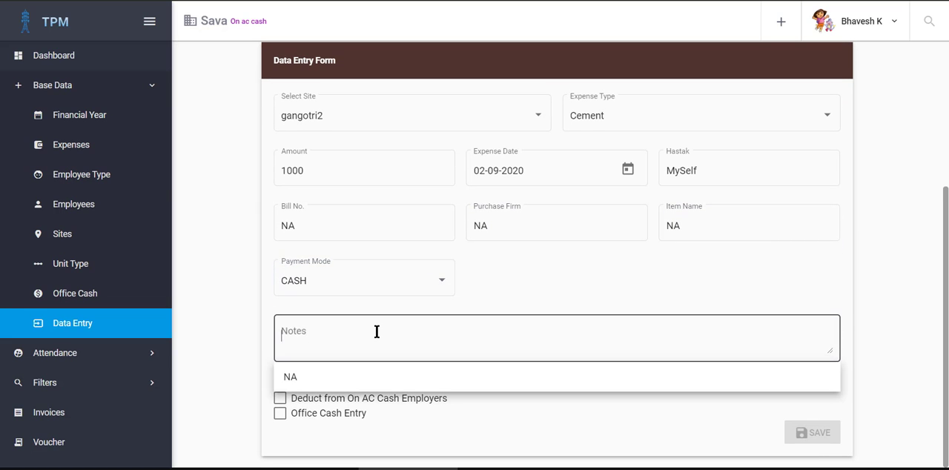
{"action": "left_click", "coordinate": [342, 371]}
{"action": "left_click", "coordinate": [240, 320]}
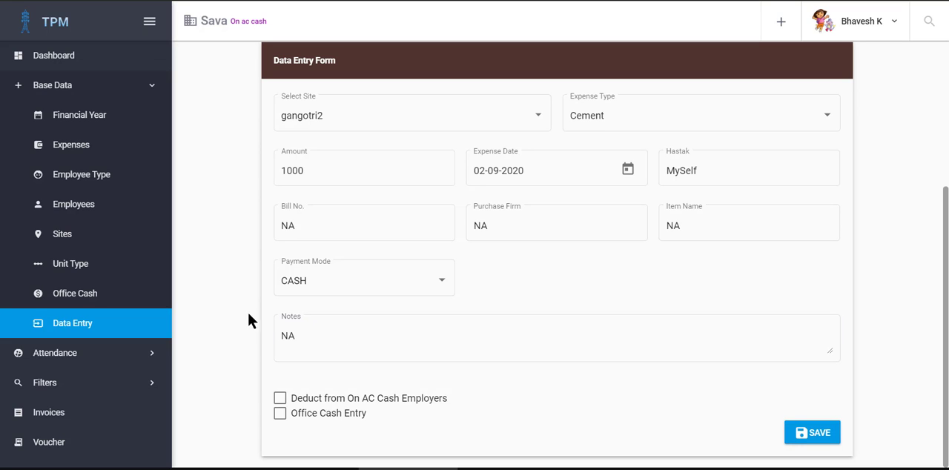
Step: Deduct the cement expense from On AC Cash Employers using the employee's 10000 advance as reference entry, and save the entry
{"action": "left_click", "coordinate": [280, 401]}
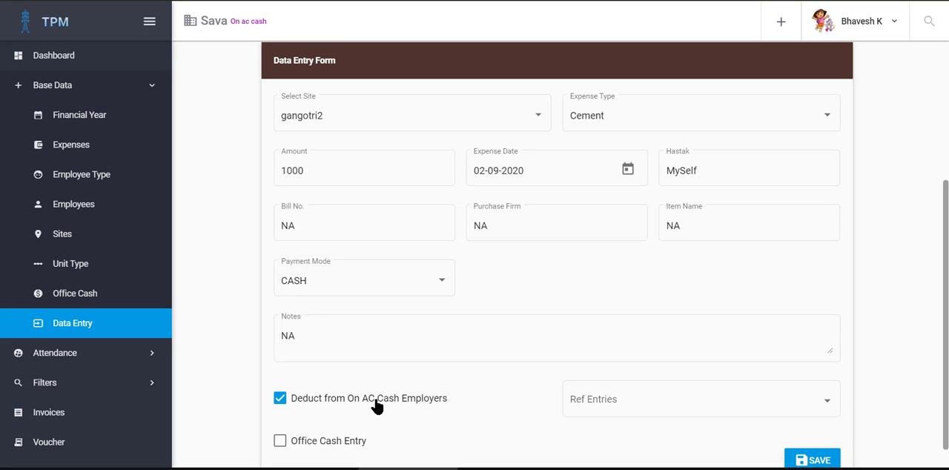
{"action": "left_click", "coordinate": [617, 412]}
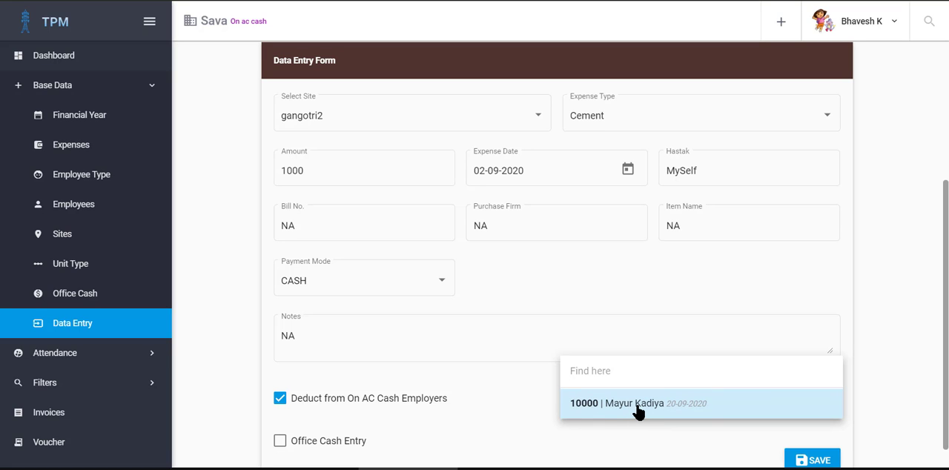
{"action": "left_click", "coordinate": [637, 411]}
{"action": "scroll", "coordinate": [519, 410], "scroll_direction": "down", "scroll_amount": 1}
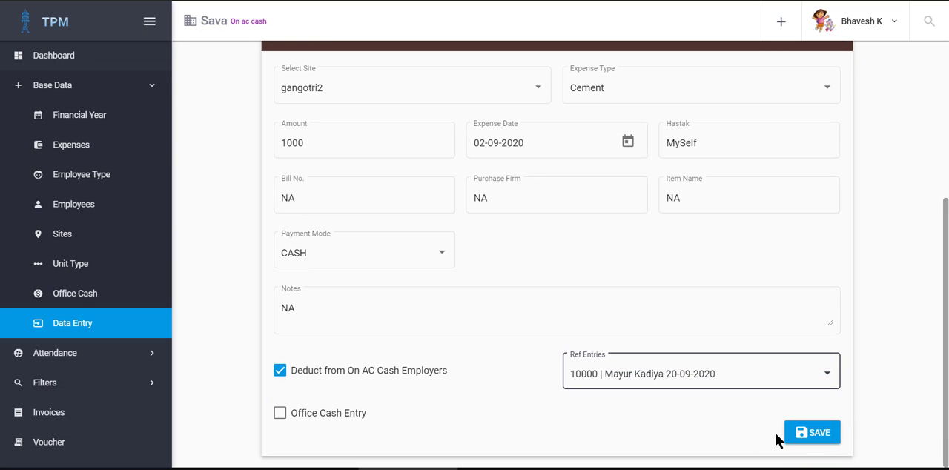
{"action": "left_click", "coordinate": [814, 433]}
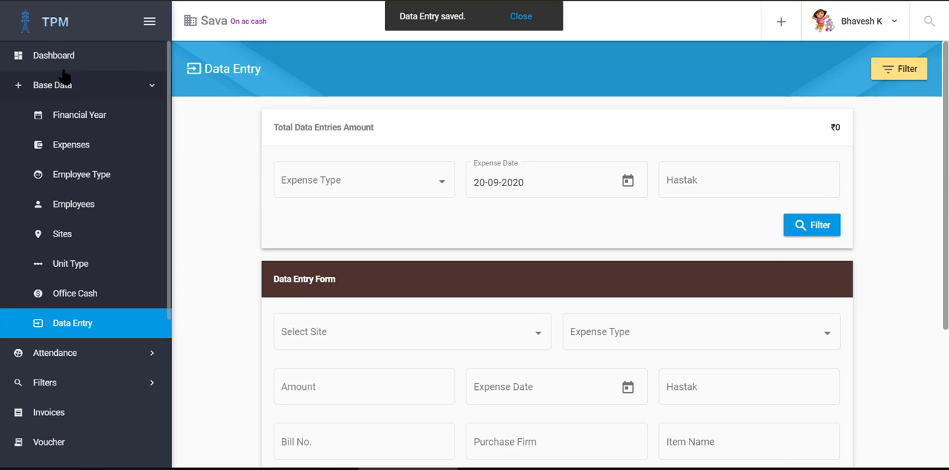
Step: Return to the dashboard, check the balance and cement deduction of the on-account cash entry, and close its account details
{"action": "left_click", "coordinate": [66, 56]}
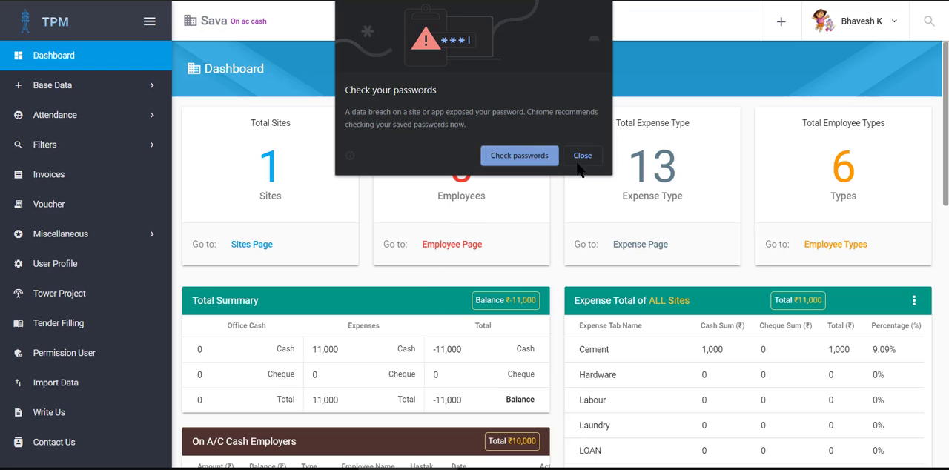
{"action": "left_click", "coordinate": [581, 155]}
{"action": "scroll", "coordinate": [444, 215], "scroll_direction": "down", "scroll_amount": 3}
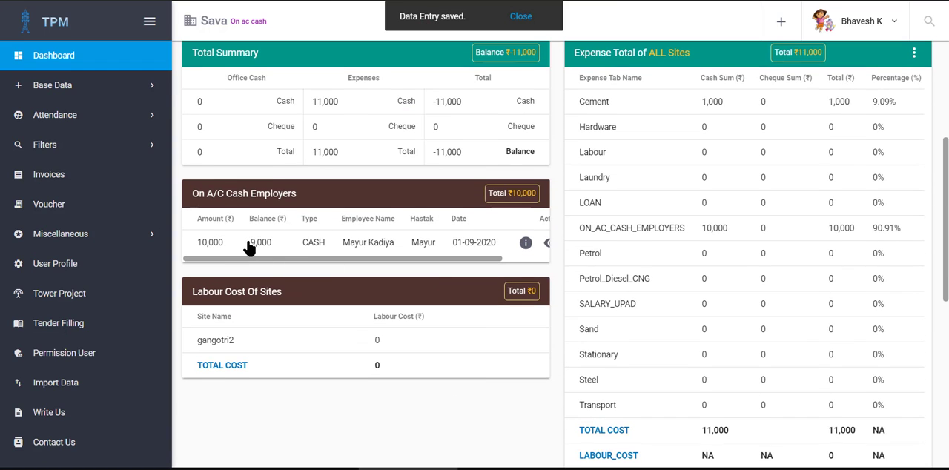
{"action": "left_click_drag", "start_coordinate": [252, 249], "coordinate": [280, 253]}
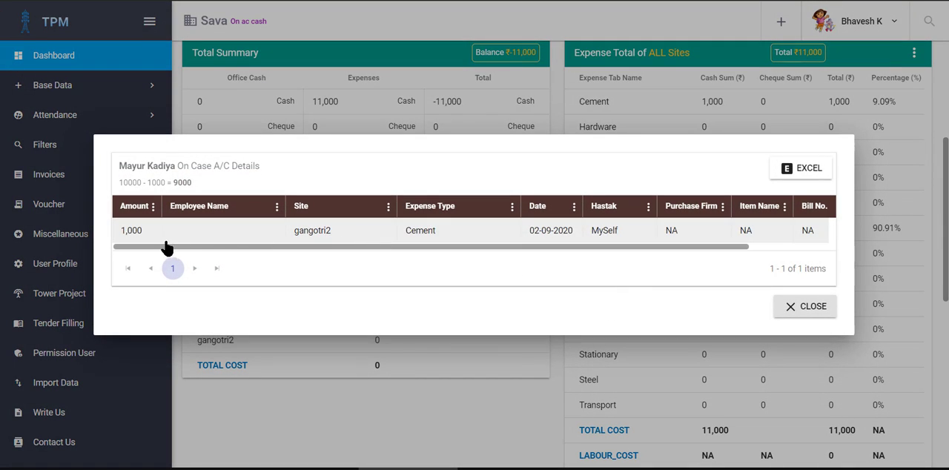
{"action": "double_click", "coordinate": [410, 233]}
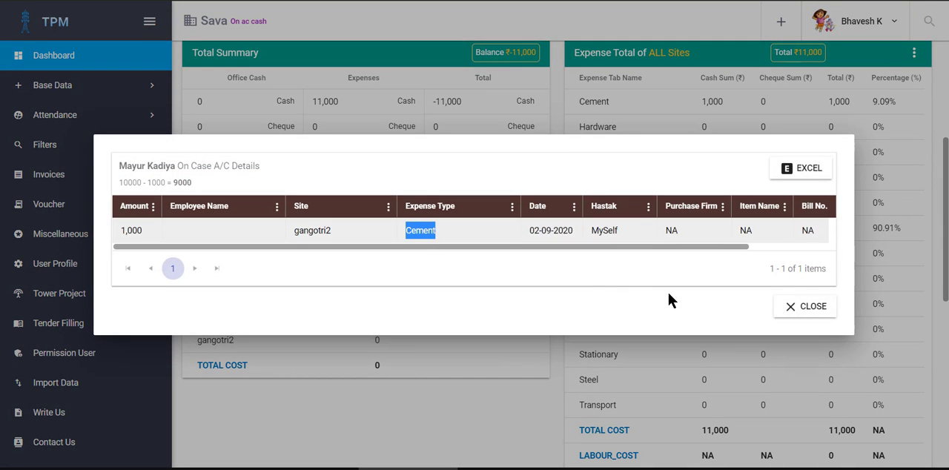
{"action": "left_click", "coordinate": [811, 309]}
Step: Reopen the on-account cash entry's account details, examine the balance calculation and all deduction columns, and close them
{"action": "left_click", "coordinate": [251, 248]}
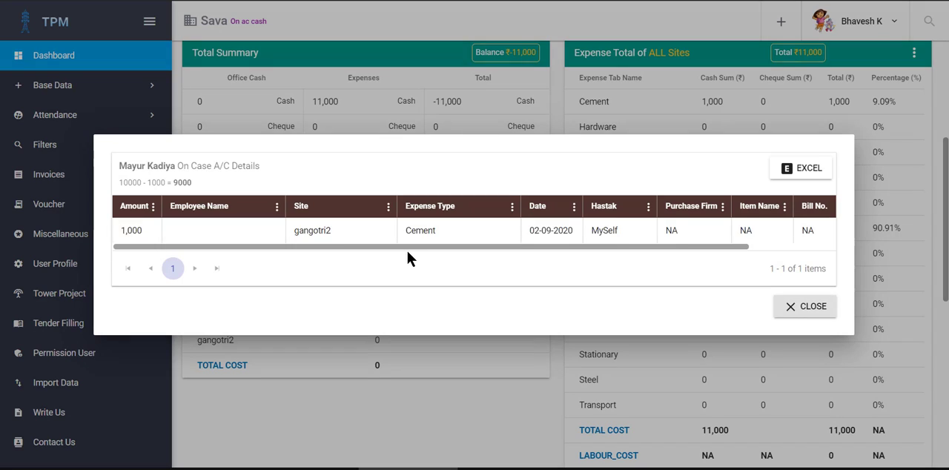
{"action": "left_click_drag", "start_coordinate": [407, 252], "coordinate": [524, 303]}
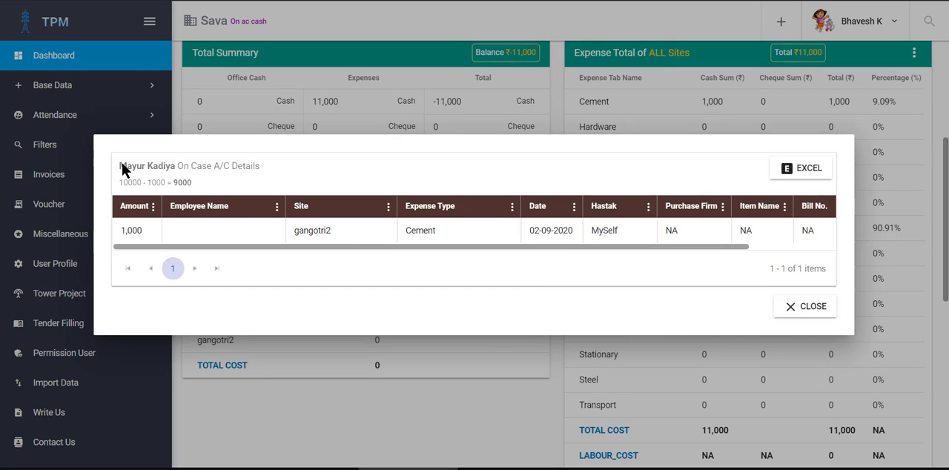
{"action": "left_click_drag", "start_coordinate": [127, 164], "coordinate": [178, 166]}
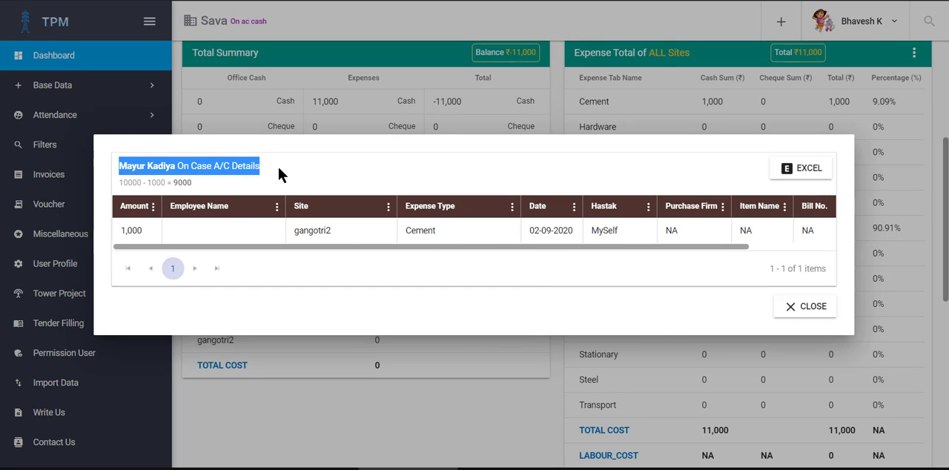
{"action": "left_click", "coordinate": [157, 171]}
{"action": "double_click", "coordinate": [131, 186]}
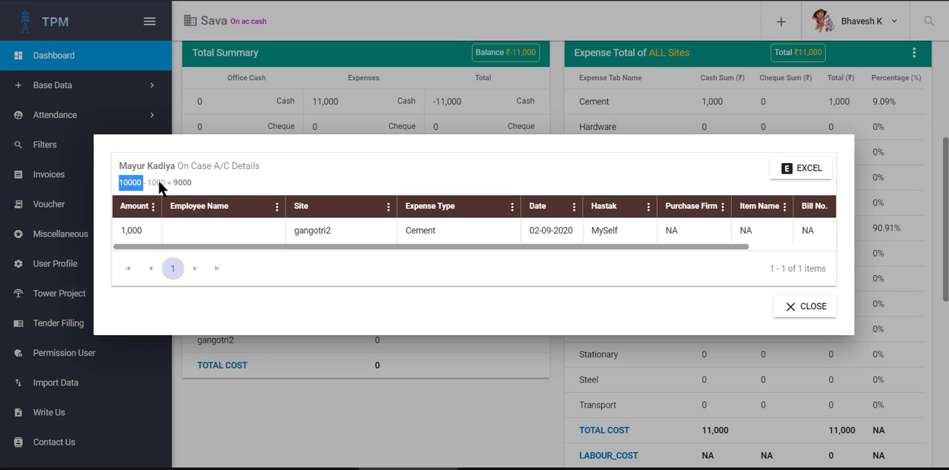
{"action": "double_click", "coordinate": [157, 185]}
{"action": "double_click", "coordinate": [182, 184]}
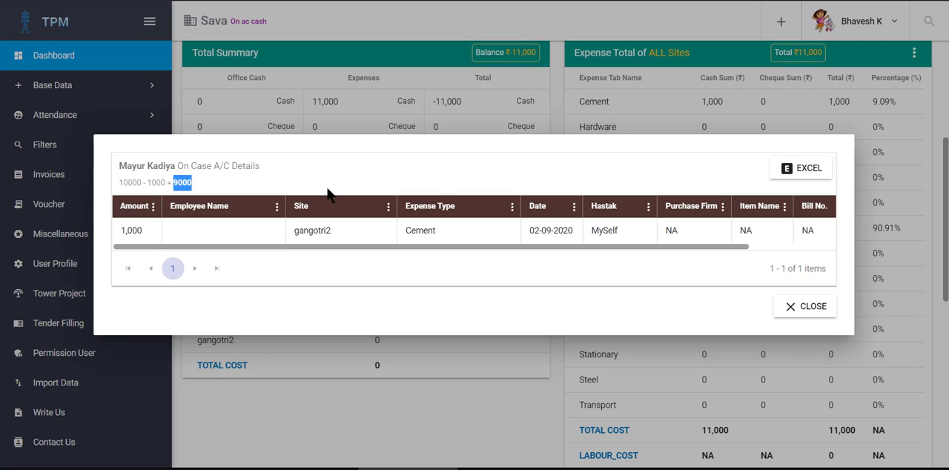
{"action": "left_click", "coordinate": [328, 191]}
{"action": "left_click_drag", "start_coordinate": [373, 246], "coordinate": [585, 250]}
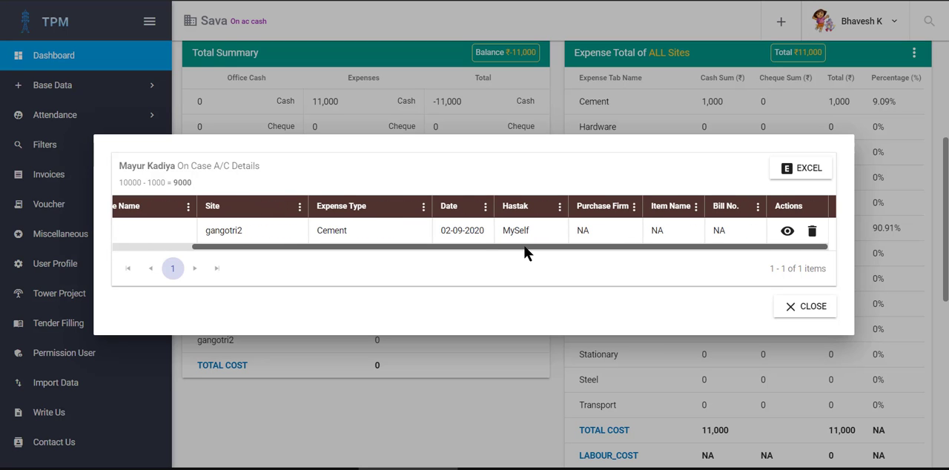
{"action": "left_click", "coordinate": [823, 315]}
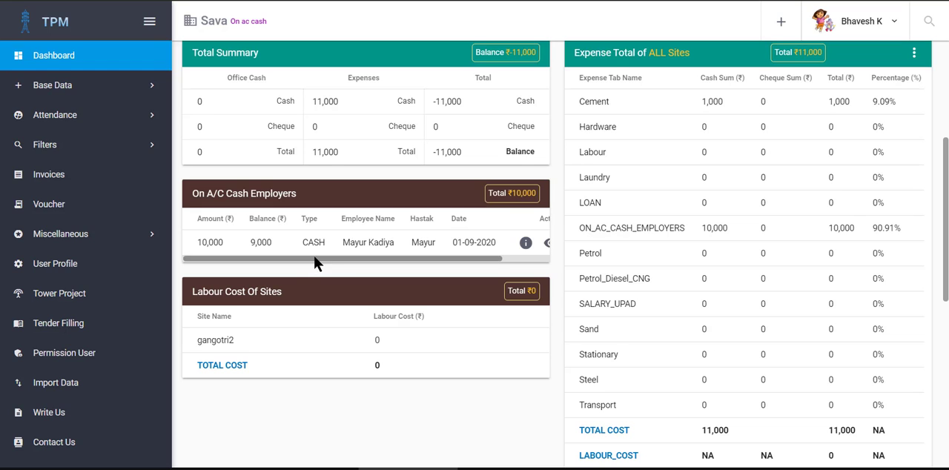
{"action": "mouse_move", "coordinate": [319, 259]}
{"action": "left_mouse_down"}
{"action": "mouse_move", "coordinate": [359, 264]}
{"action": "mouse_move", "coordinate": [319, 260]}
{"action": "left_mouse_up"}
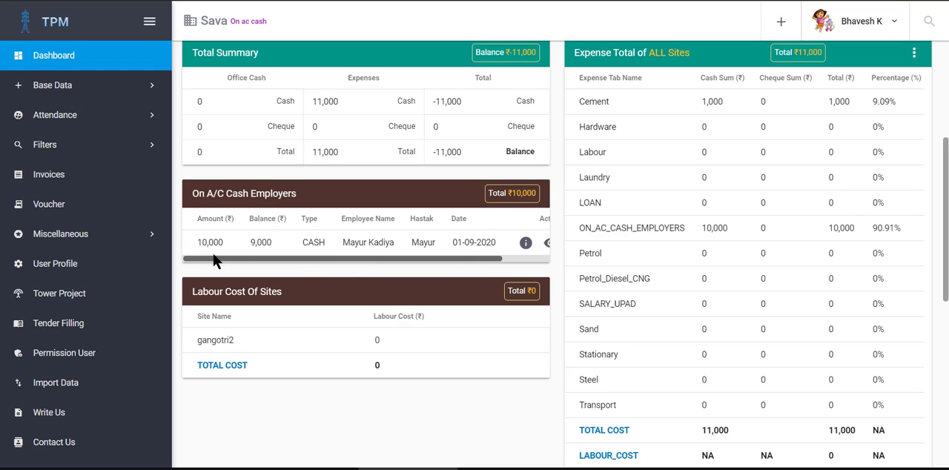
Step: Start a new data entry for site gangotri2 with Hardware as the expense type
{"action": "left_click", "coordinate": [75, 96]}
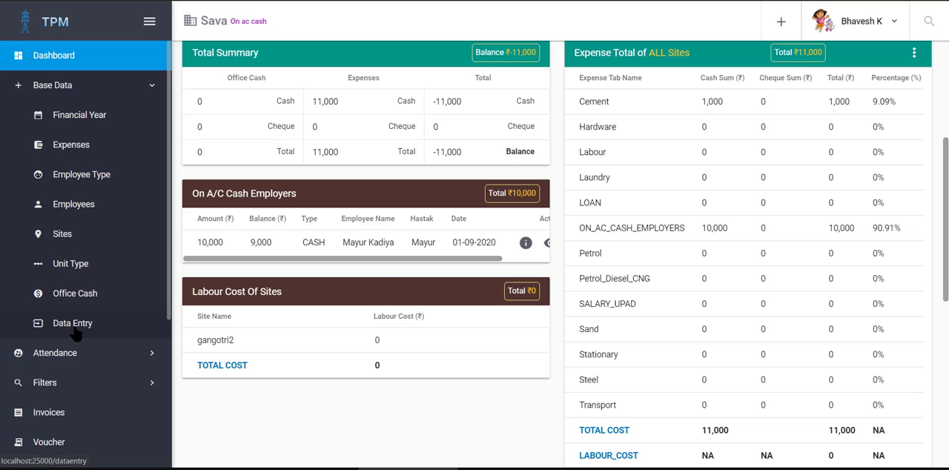
{"action": "left_click", "coordinate": [74, 323]}
{"action": "scroll", "coordinate": [445, 222], "scroll_direction": "down", "scroll_amount": 2}
{"action": "left_click", "coordinate": [445, 223]}
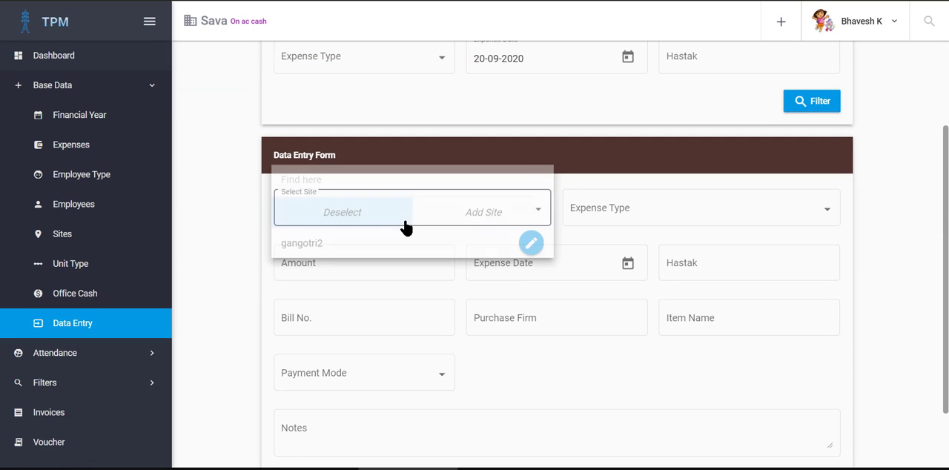
{"action": "left_click", "coordinate": [355, 251]}
{"action": "left_click", "coordinate": [631, 207]}
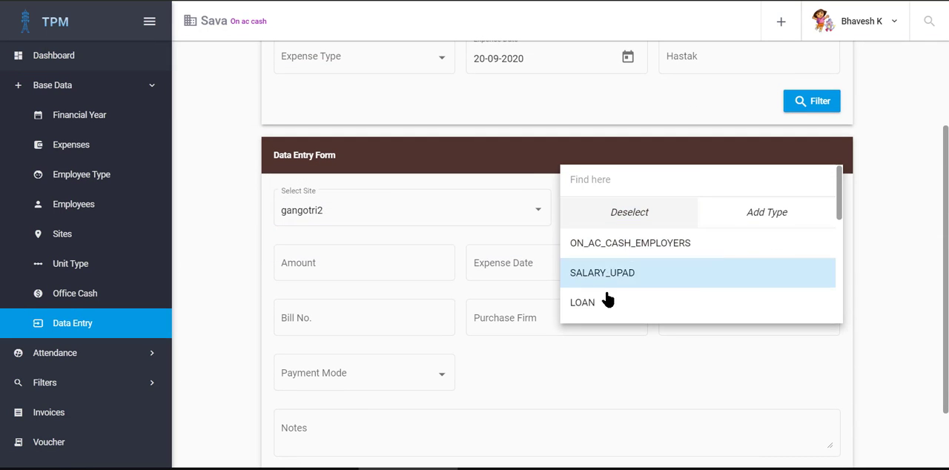
{"action": "scroll", "coordinate": [631, 291], "scroll_direction": "down", "scroll_amount": 2}
{"action": "left_click", "coordinate": [602, 271]}
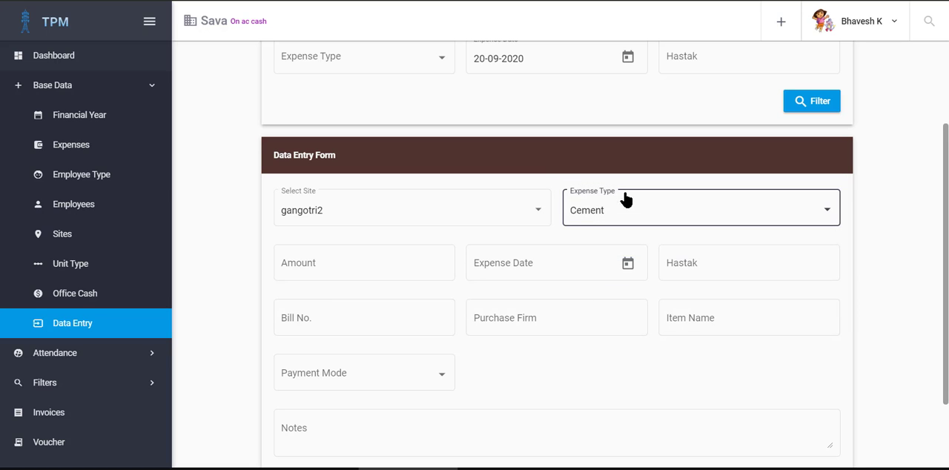
{"action": "left_click", "coordinate": [628, 220]}
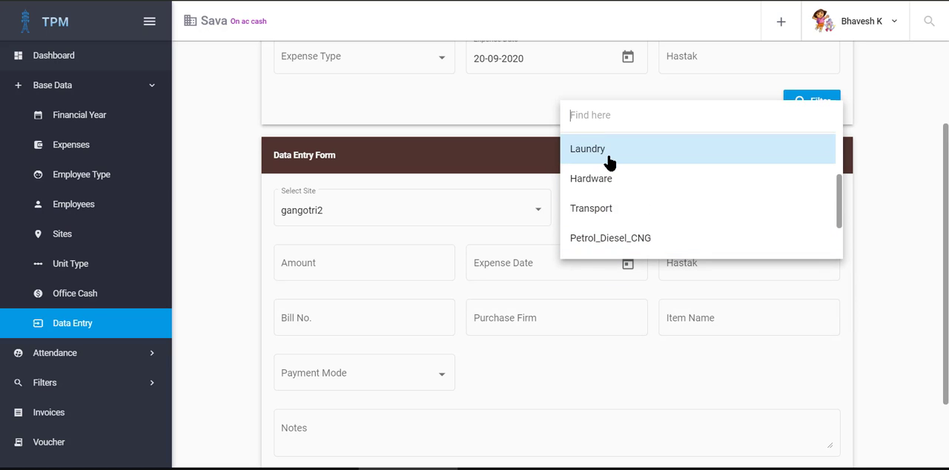
{"action": "left_click", "coordinate": [609, 180]}
Step: Enter an amount of 9000, the expense date 08-09-2020 and the employee's first name as Hastak
{"action": "left_click", "coordinate": [334, 261]}
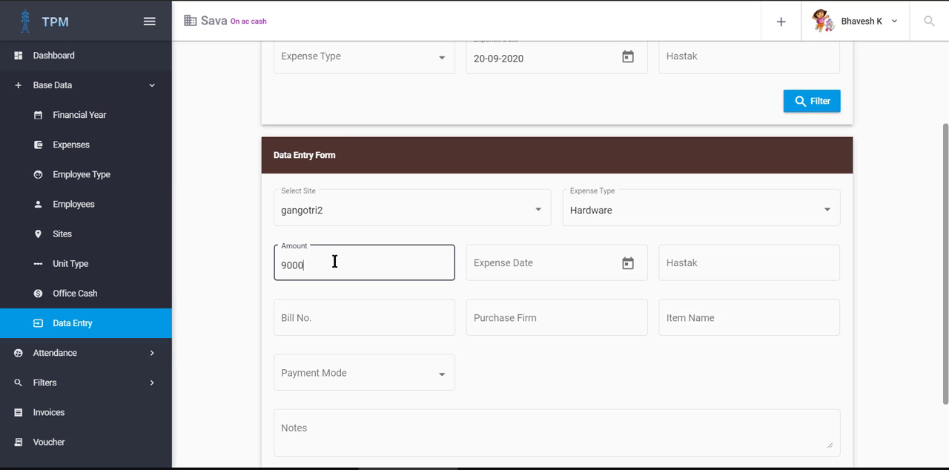
{"action": "type", "text": "9000"}
{"action": "key", "text": "Tab"}
{"action": "left_click", "coordinate": [628, 264]}
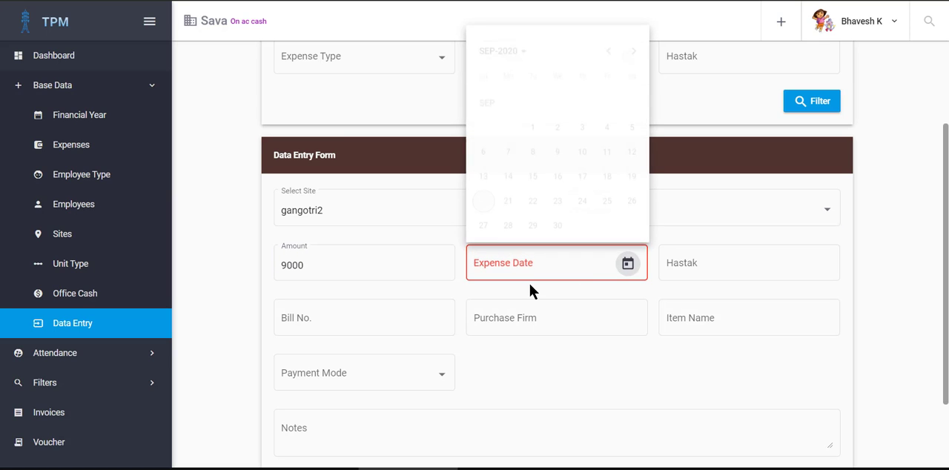
{"action": "left_click", "coordinate": [530, 152]}
{"action": "left_click", "coordinate": [682, 261]}
{"action": "left_click", "coordinate": [694, 299]}
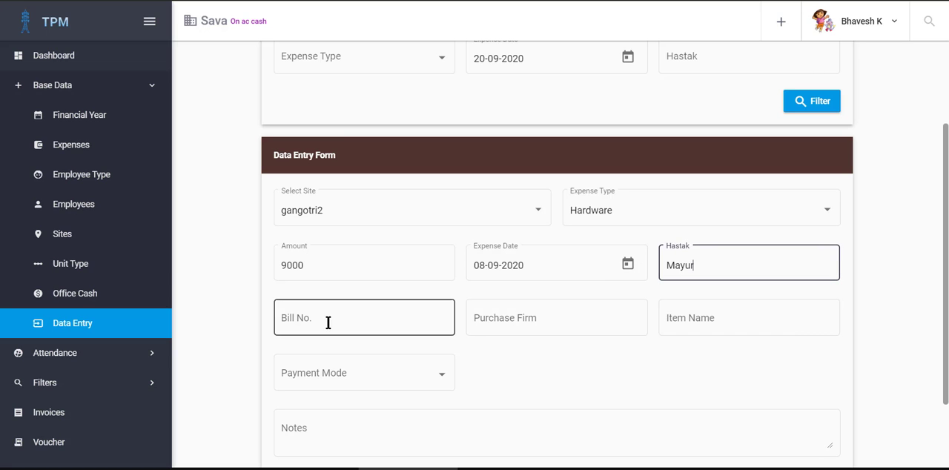
Step: Set the hardware entry's bill number, purchase firm and item name to NA
{"action": "left_click", "coordinate": [328, 322]}
{"action": "left_click", "coordinate": [415, 349]}
{"action": "left_click", "coordinate": [475, 320]}
{"action": "left_click", "coordinate": [521, 354]}
{"action": "left_click", "coordinate": [684, 315]}
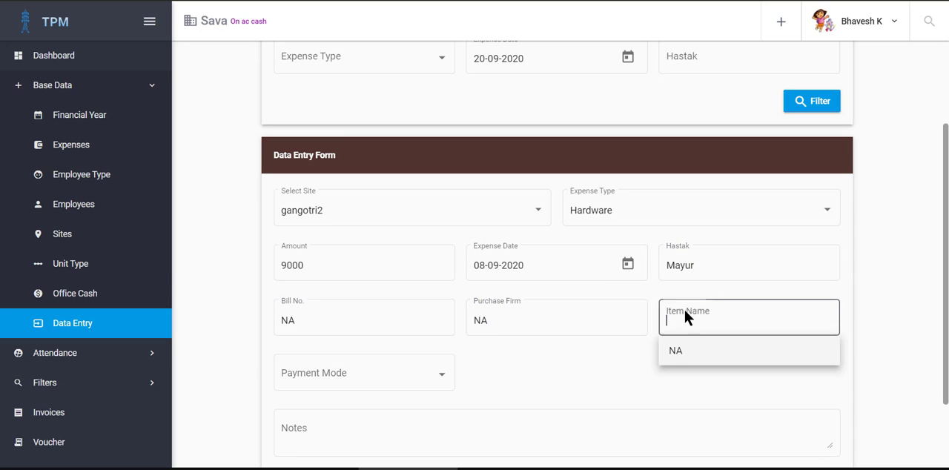
{"action": "left_click", "coordinate": [692, 350]}
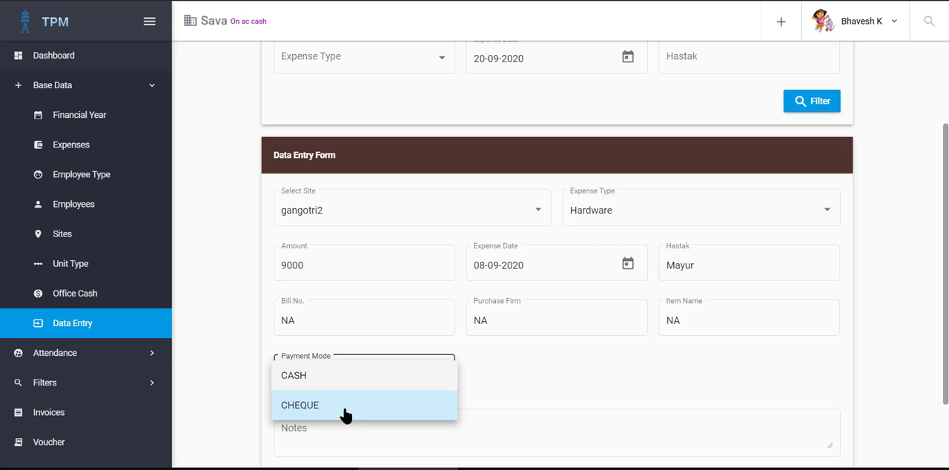
Step: Choose CASH as the hardware entry's payment mode and enter NA in its notes
{"action": "left_click", "coordinate": [354, 380]}
{"action": "scroll", "coordinate": [519, 378], "scroll_direction": "down", "scroll_amount": 2}
{"action": "left_click", "coordinate": [319, 350]}
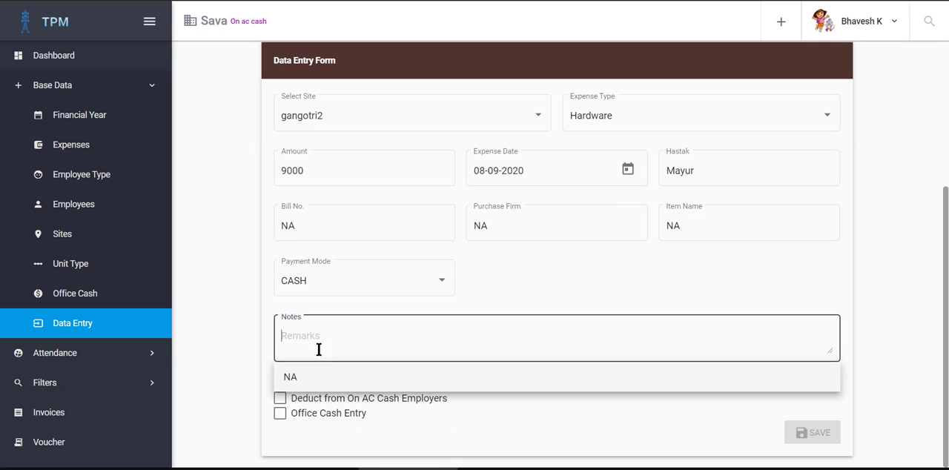
{"action": "left_click", "coordinate": [321, 376]}
Step: Deduct the hardware entry from the employee's 10000 on-account cash entry dated 20-09-2020 and save it
{"action": "left_click", "coordinate": [313, 401]}
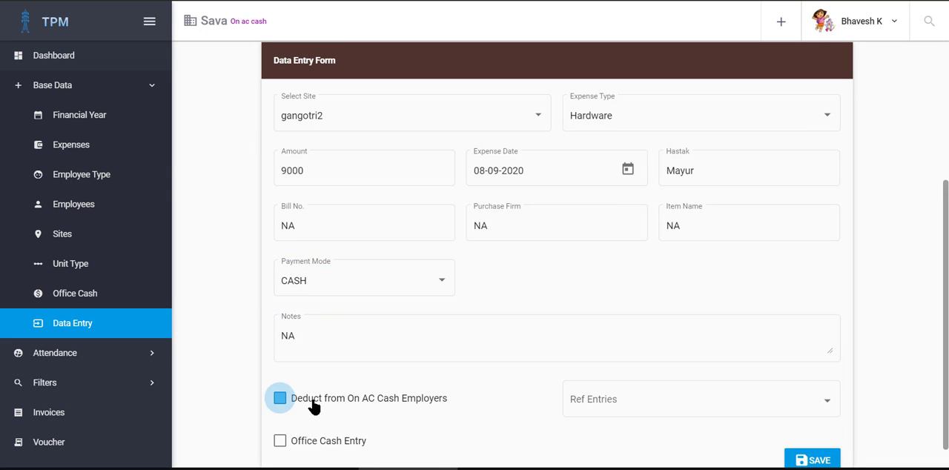
{"action": "left_click", "coordinate": [656, 398]}
{"action": "left_click", "coordinate": [640, 406]}
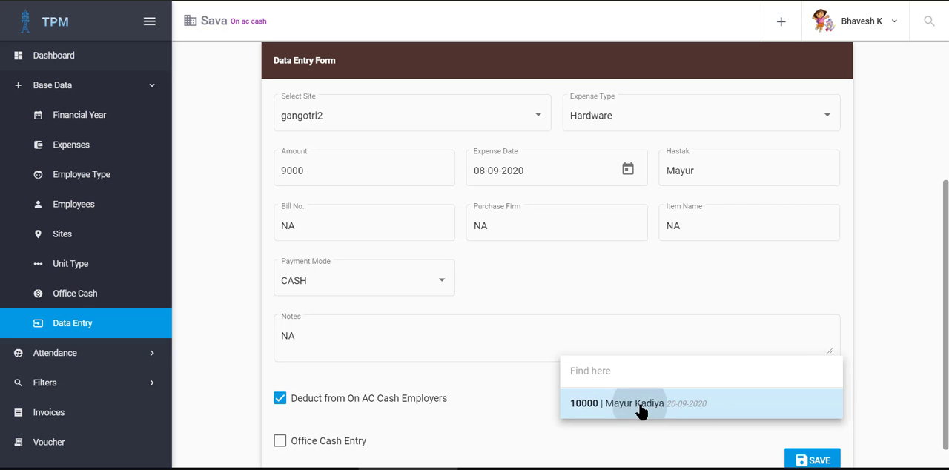
{"action": "scroll", "coordinate": [708, 458], "scroll_direction": "down", "scroll_amount": 1}
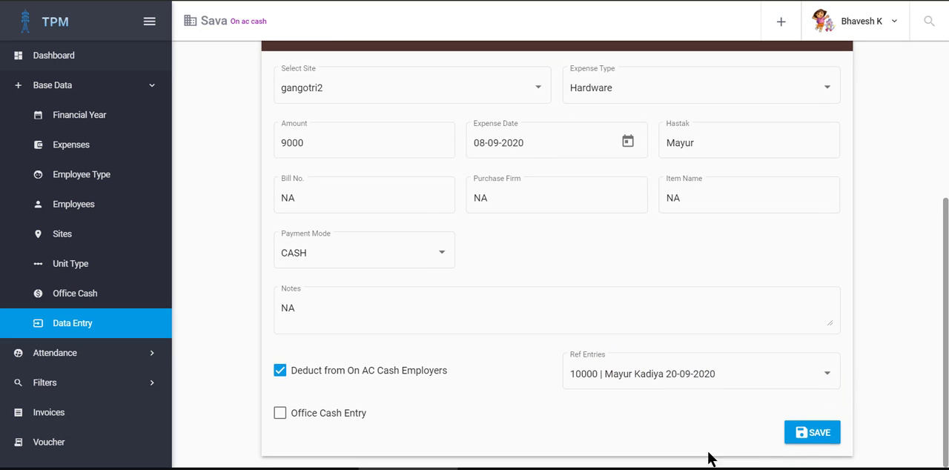
{"action": "left_click", "coordinate": [816, 433]}
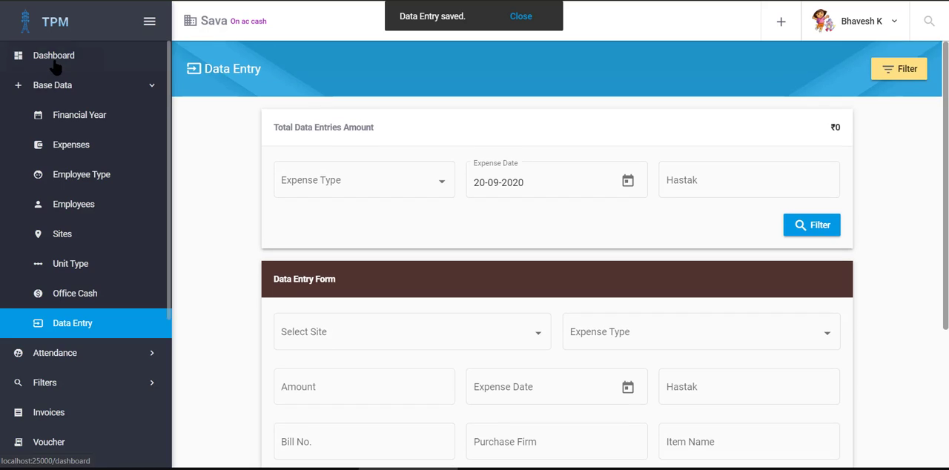
Step: Review the employee's on-account cash balance on the dashboard and the details of the expenses deducted from it
{"action": "left_click", "coordinate": [54, 54]}
{"action": "scroll", "coordinate": [339, 185], "scroll_direction": "down", "scroll_amount": 2}
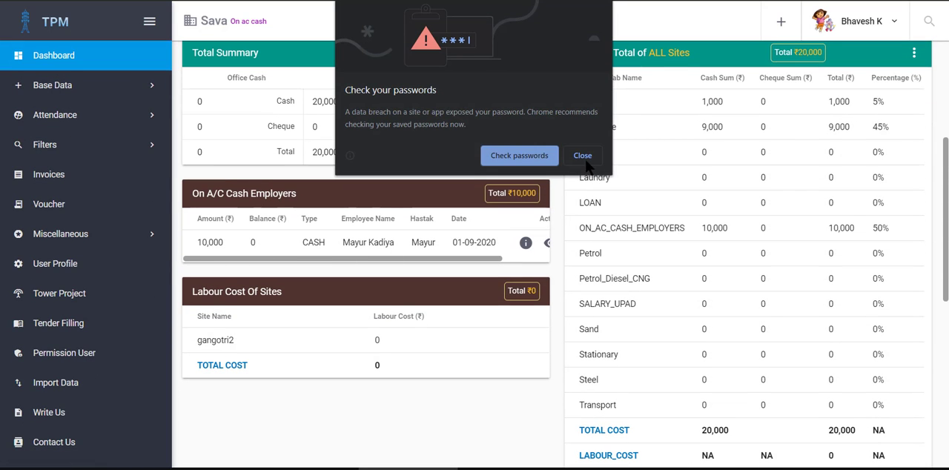
{"action": "left_click", "coordinate": [585, 159]}
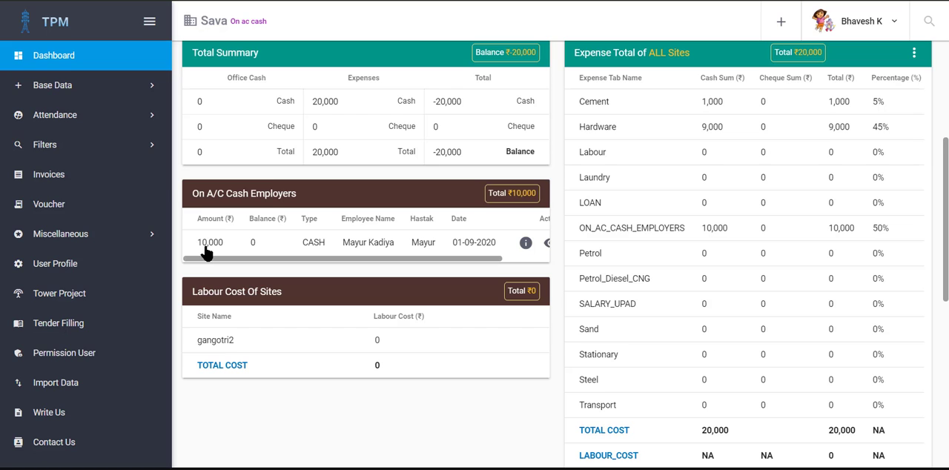
{"action": "left_click_drag", "start_coordinate": [338, 259], "coordinate": [474, 243]}
{"action": "left_click", "coordinate": [323, 250]}
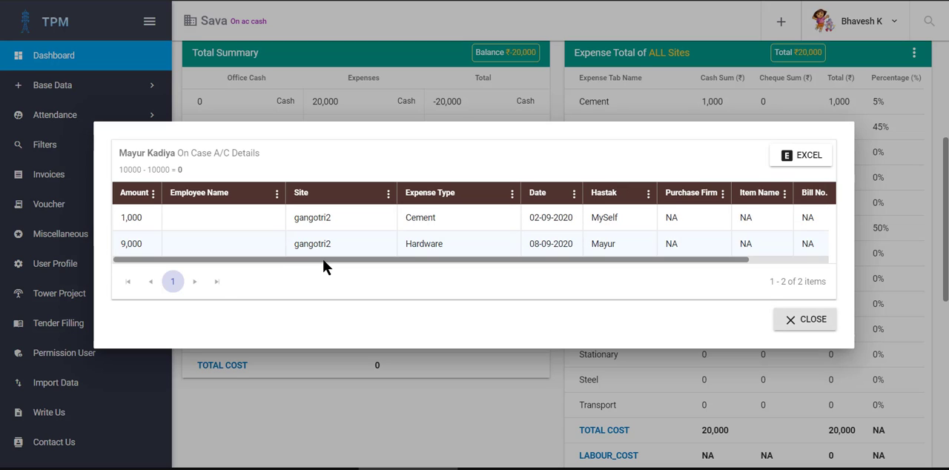
{"action": "left_click_drag", "start_coordinate": [324, 260], "coordinate": [287, 274]}
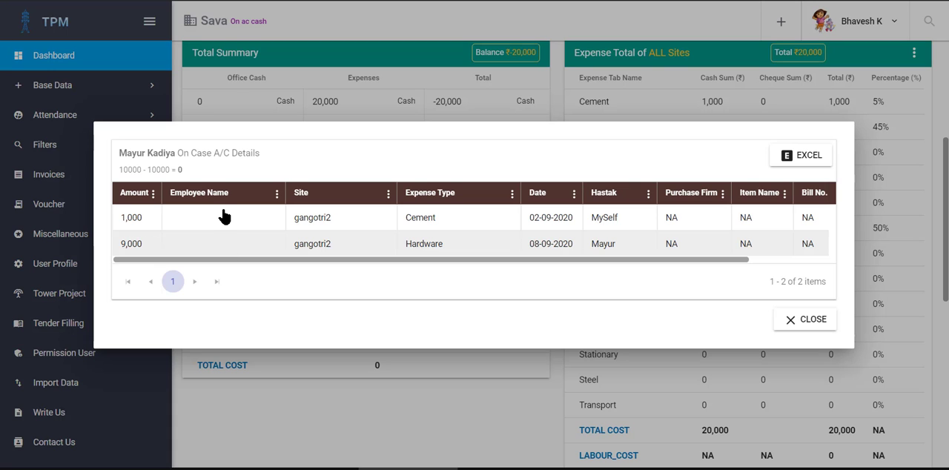
{"action": "left_click", "coordinate": [184, 240]}
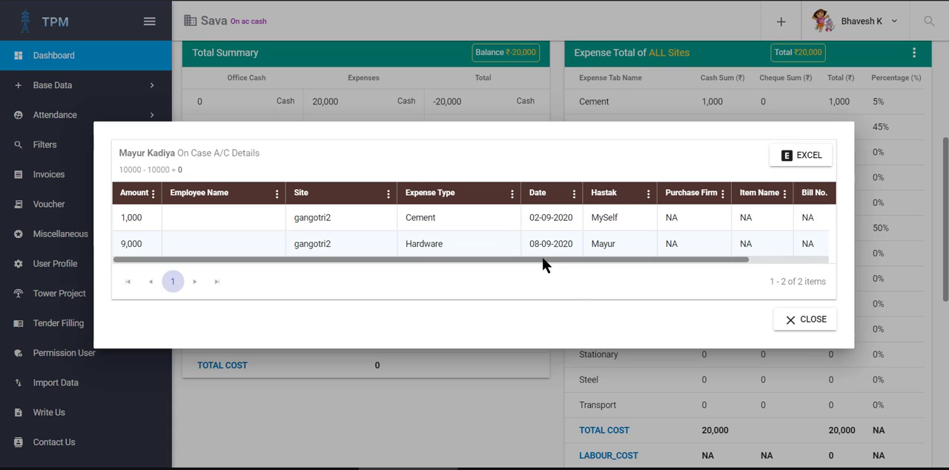
{"action": "left_click", "coordinate": [811, 322]}
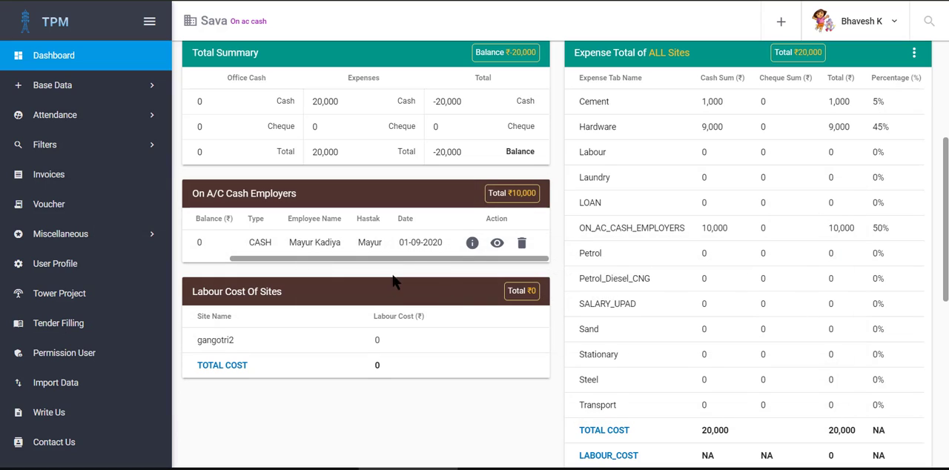
Step: Turn off Show On Dashboard for the employee's on-account cash entry, save it and return to the dashboard
{"action": "left_click", "coordinate": [355, 266]}
{"action": "left_click_drag", "start_coordinate": [347, 258], "coordinate": [424, 257]}
{"action": "left_click", "coordinate": [497, 245]}
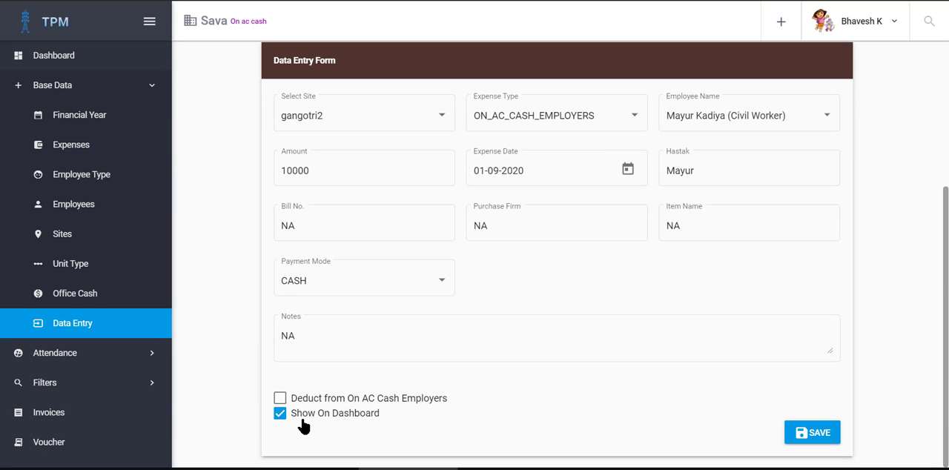
{"action": "left_click", "coordinate": [301, 417]}
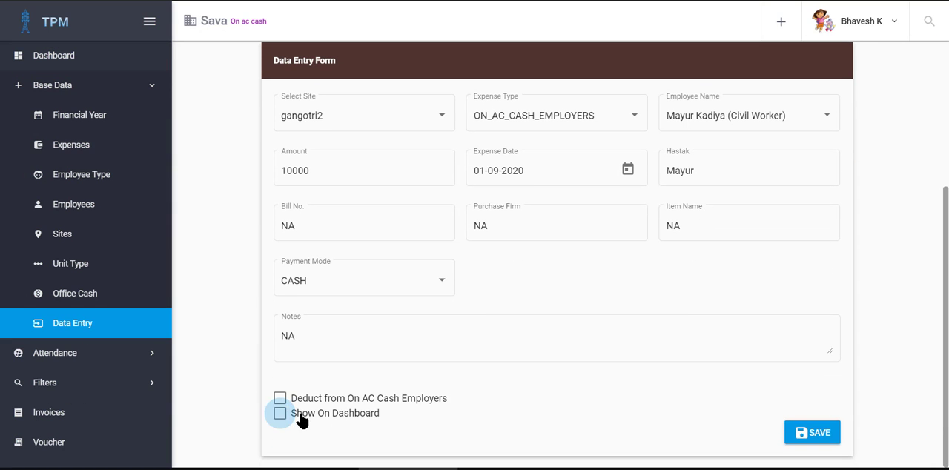
{"action": "left_click", "coordinate": [816, 436]}
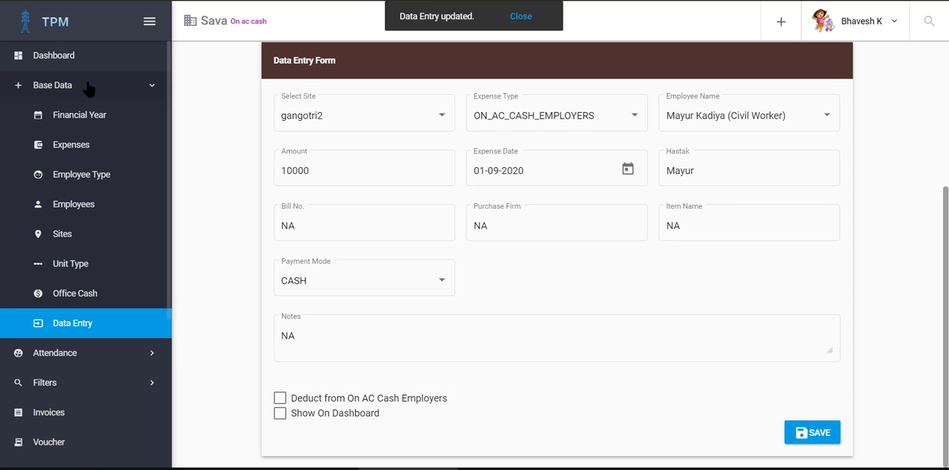
{"action": "left_click", "coordinate": [56, 56]}
{"action": "scroll", "coordinate": [484, 235], "scroll_direction": "down", "scroll_amount": 2}
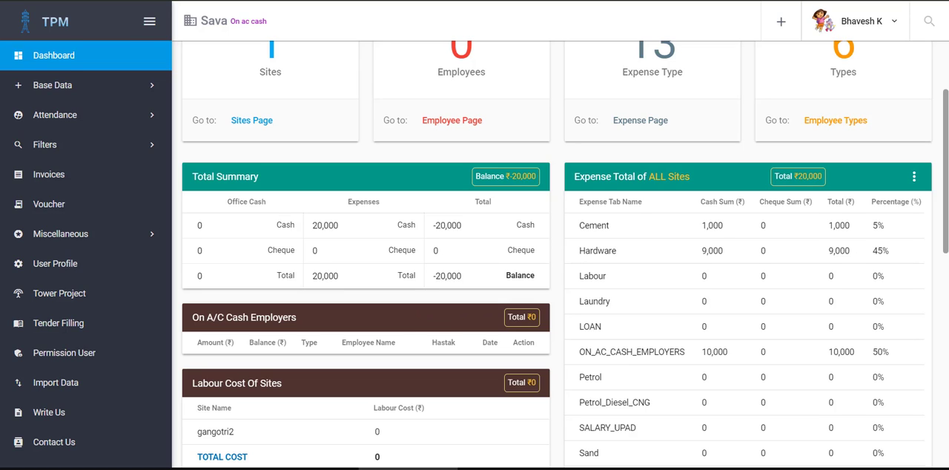
Step: Start a new employee record with Company as the employee type
{"action": "left_click", "coordinate": [60, 90]}
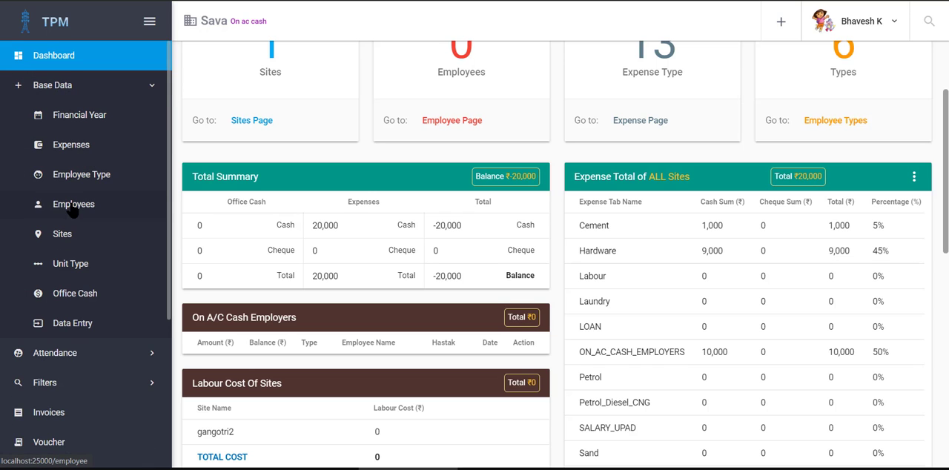
{"action": "left_click", "coordinate": [74, 208]}
{"action": "left_click", "coordinate": [901, 69]}
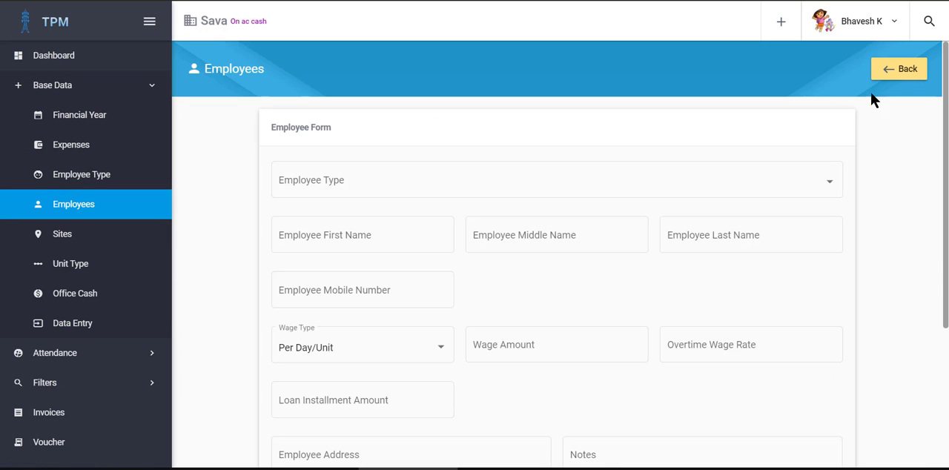
{"action": "left_click", "coordinate": [356, 184]}
{"action": "scroll", "coordinate": [321, 235], "scroll_direction": "down", "scroll_amount": 1}
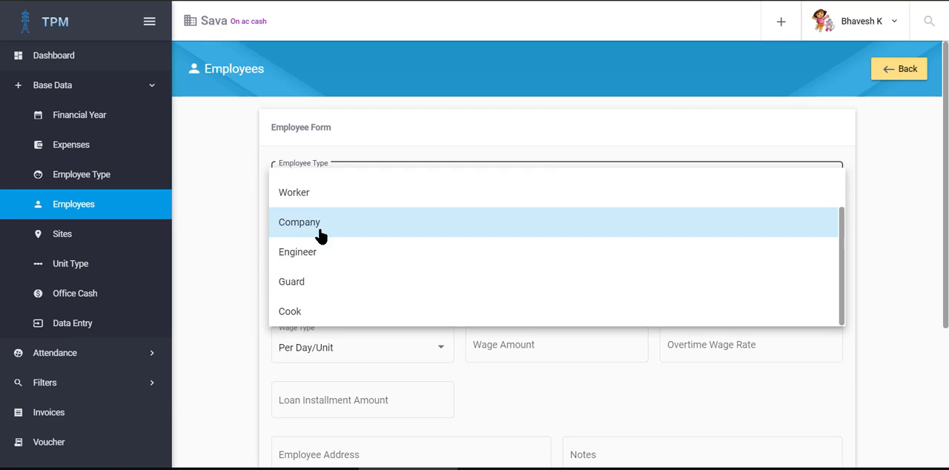
{"action": "left_click", "coordinate": [320, 235]}
Step: Enter Ambuja, Cement and Company as the record's first, middle and last names and save the employee
{"action": "left_click", "coordinate": [330, 236]}
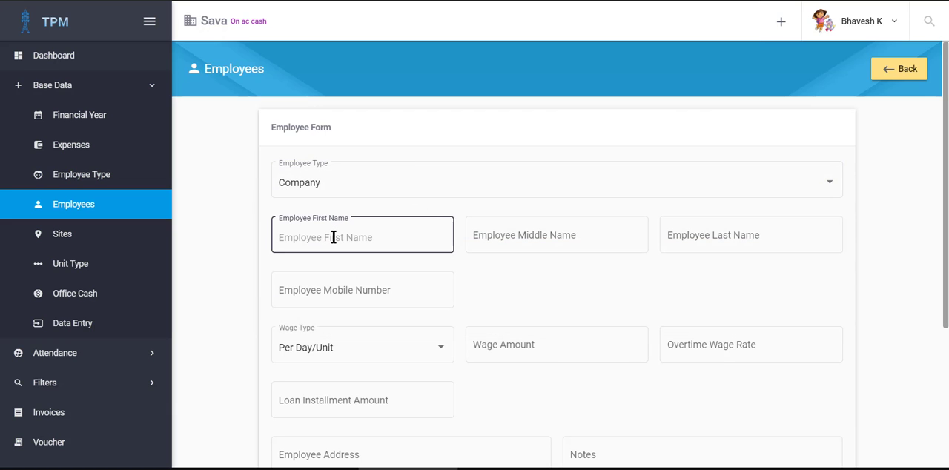
{"action": "type", "text": "Ambuja"}
{"action": "key", "text": "Tab"}
{"action": "type", "text": "C"}
{"action": "key", "text": "Tab"}
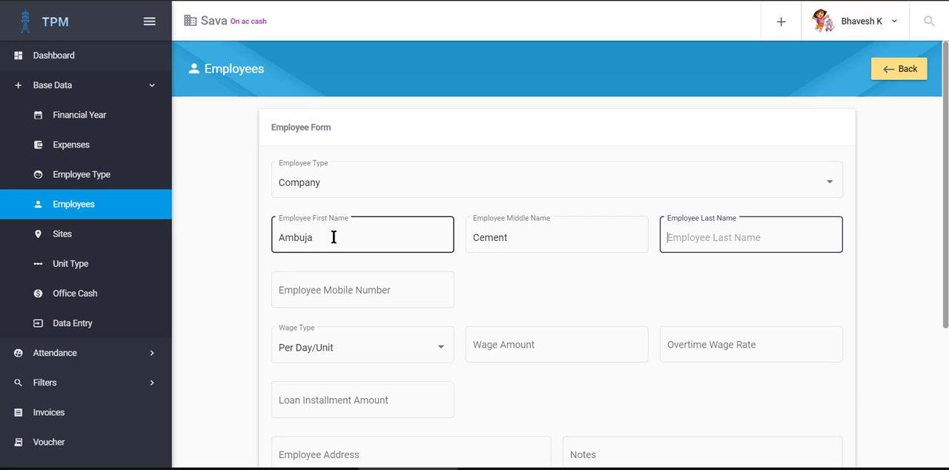
{"action": "type", "text": "Compan"}
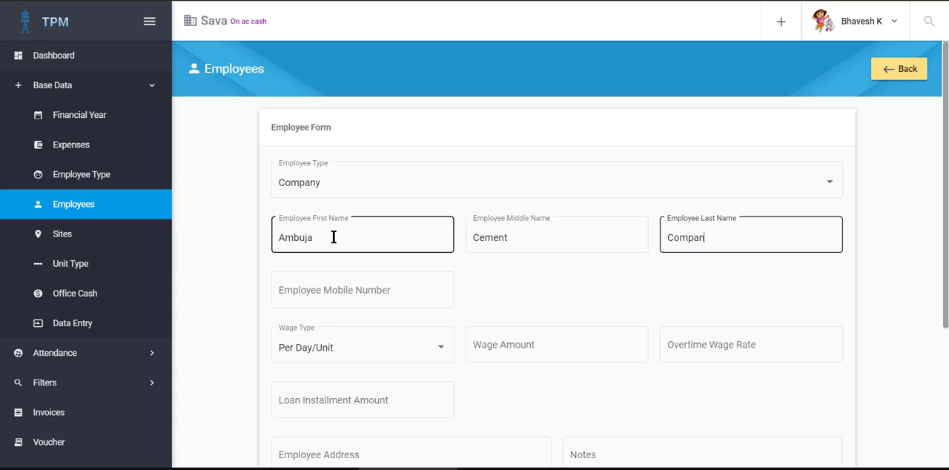
{"action": "type", "text": "y"}
{"action": "key", "text": "Tab"}
{"action": "scroll", "coordinate": [355, 291], "scroll_direction": "down", "scroll_amount": 3}
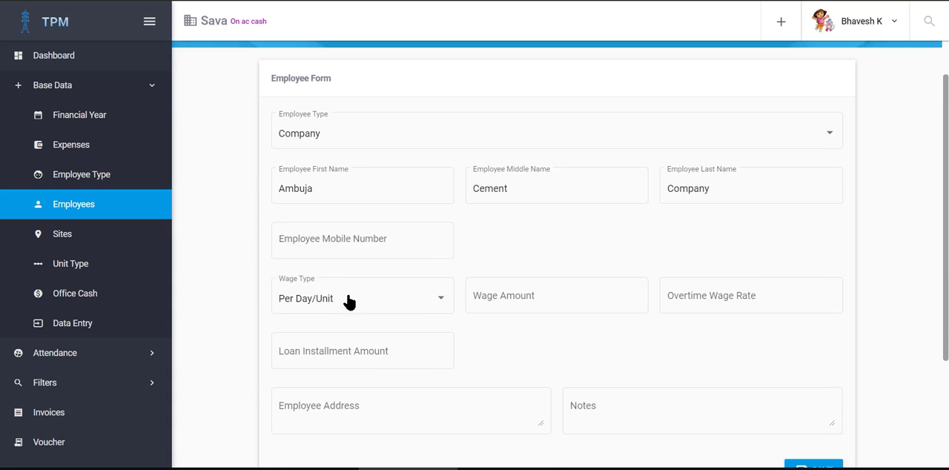
{"action": "left_click", "coordinate": [344, 278]}
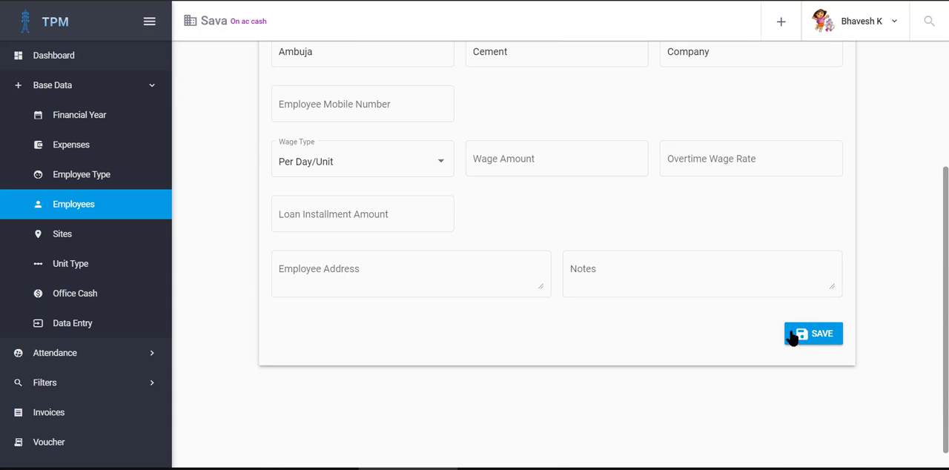
{"action": "left_click", "coordinate": [825, 338]}
{"action": "scroll", "coordinate": [348, 97], "scroll_direction": "up", "scroll_amount": 3}
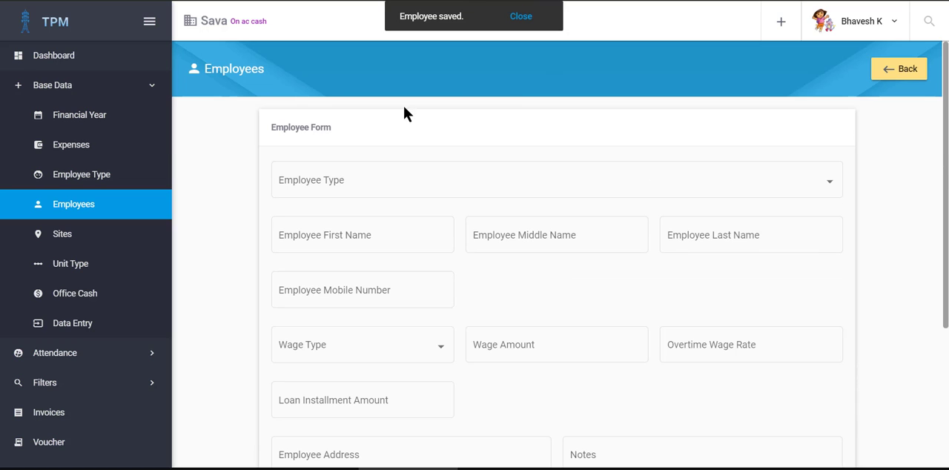
Step: Start a new data entry for site gangotri2 with ON_AC_CASH_EMPLOYERS as the expense type
{"action": "scroll", "coordinate": [142, 278], "scroll_direction": "down", "scroll_amount": 1}
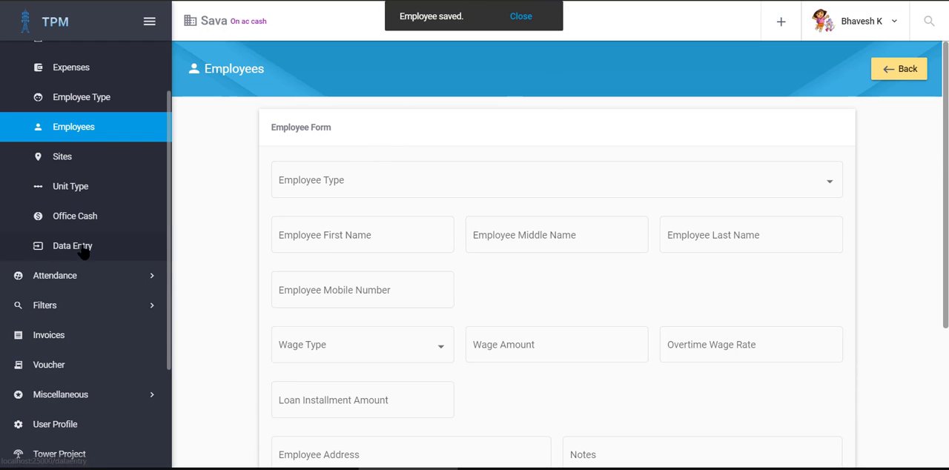
{"action": "left_click", "coordinate": [82, 247]}
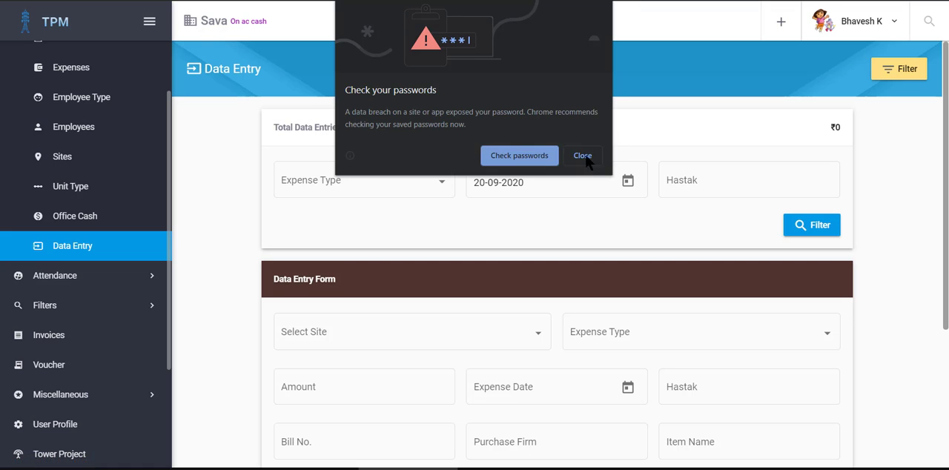
{"action": "left_click", "coordinate": [583, 155]}
{"action": "scroll", "coordinate": [568, 222], "scroll_direction": "down", "scroll_amount": 3}
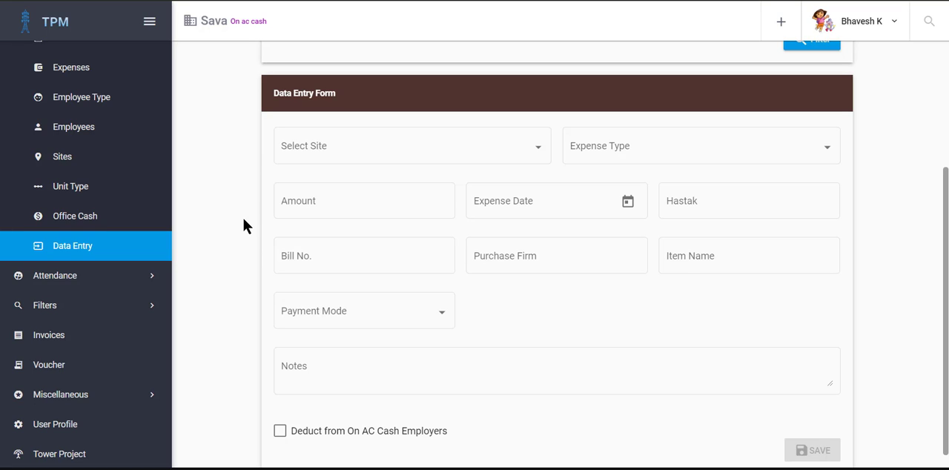
{"action": "left_click", "coordinate": [334, 152]}
{"action": "left_click", "coordinate": [319, 182]}
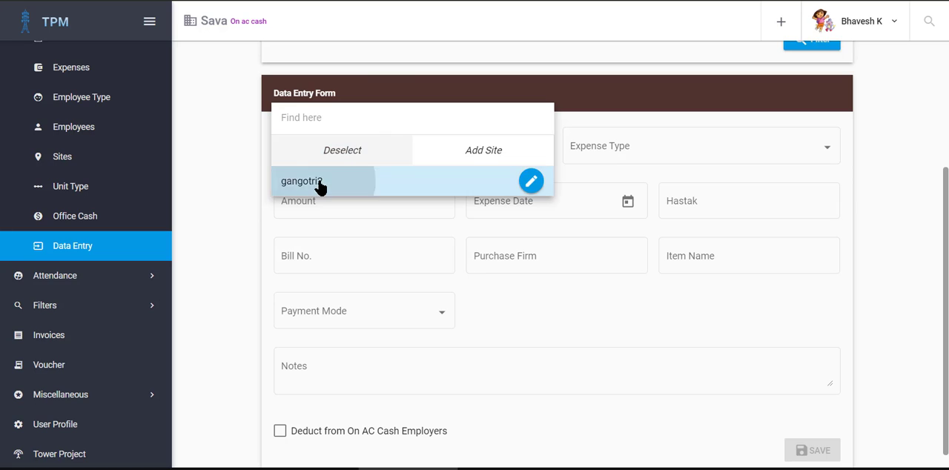
{"action": "left_click", "coordinate": [569, 146]}
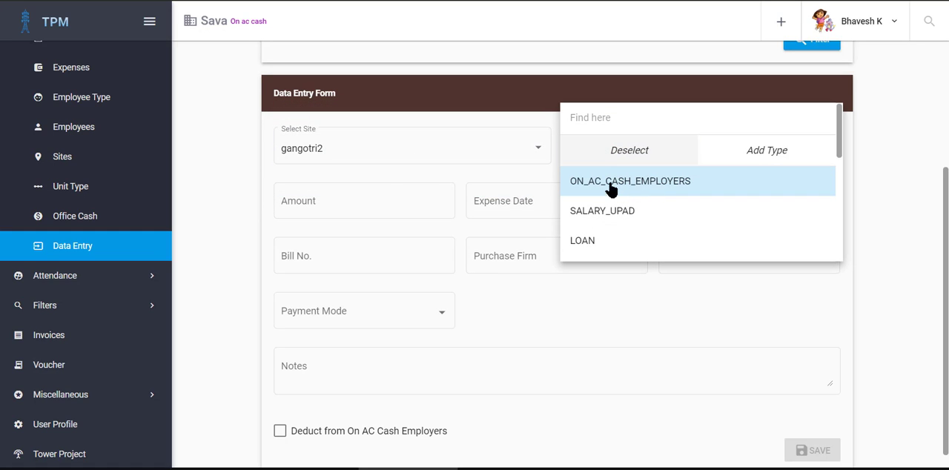
{"action": "left_click", "coordinate": [645, 182]}
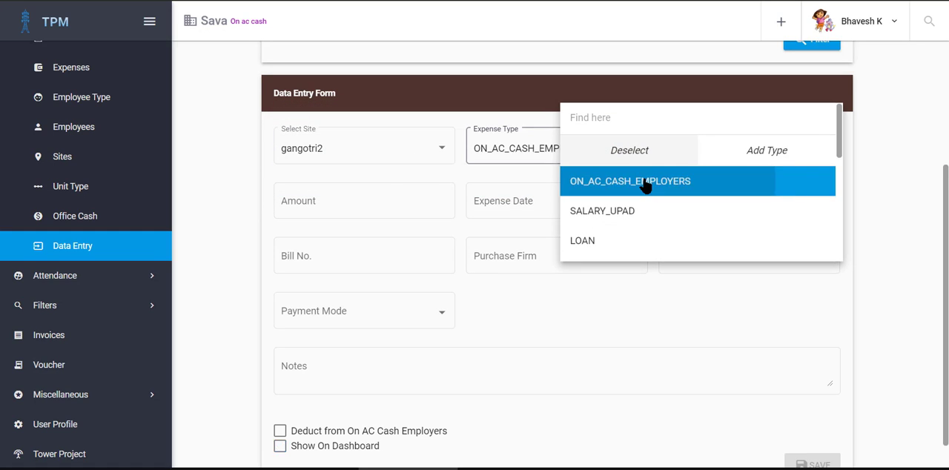
Step: Look for Ambuja Cement Company among the employee names available for the gangotri2 on-account cash entry
{"action": "left_click", "coordinate": [671, 148]}
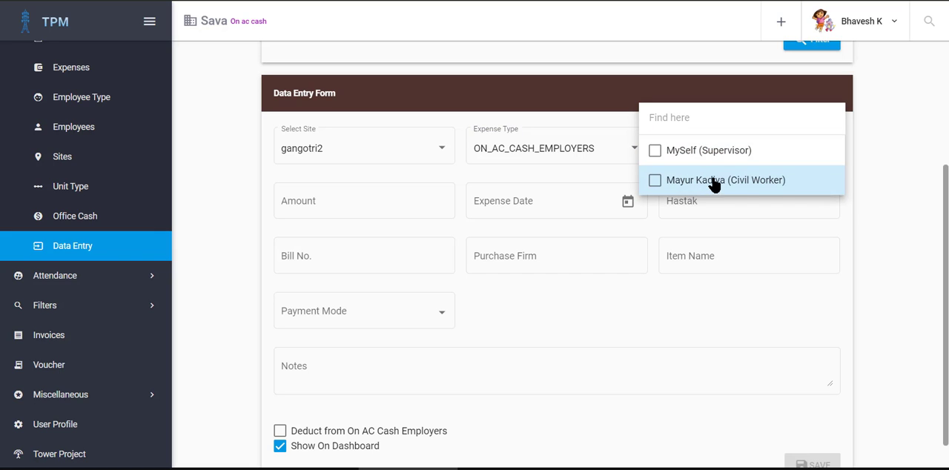
{"action": "left_click", "coordinate": [877, 194]}
{"action": "scroll", "coordinate": [729, 203], "scroll_direction": "up", "scroll_amount": 3}
{"action": "scroll", "coordinate": [636, 280], "scroll_direction": "down", "scroll_amount": 2}
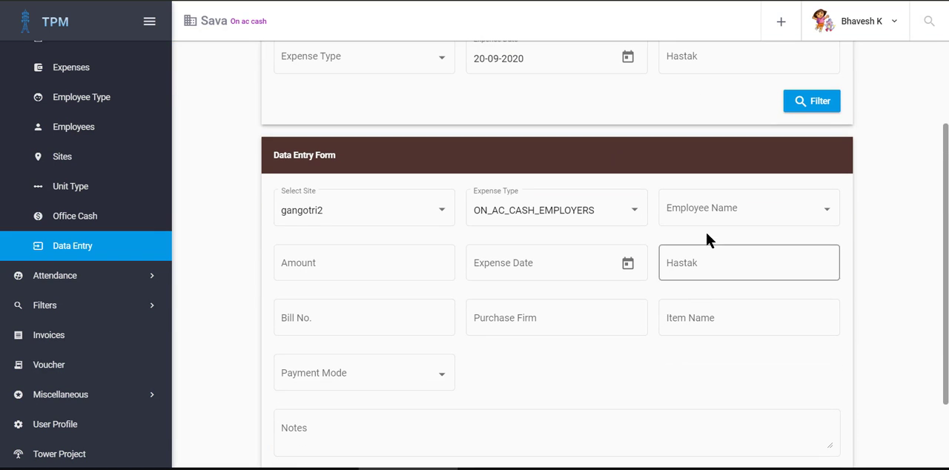
{"action": "left_click", "coordinate": [675, 211]}
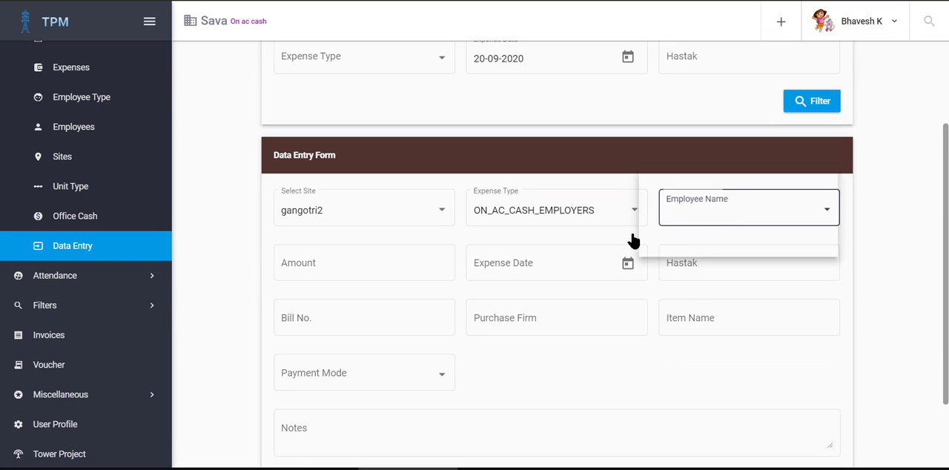
{"action": "left_click", "coordinate": [552, 163]}
Step: Assign Ambuja Cement Company to site gangotri2 as an employee and save the site
{"action": "scroll", "coordinate": [115, 181], "scroll_direction": "up", "scroll_amount": 2}
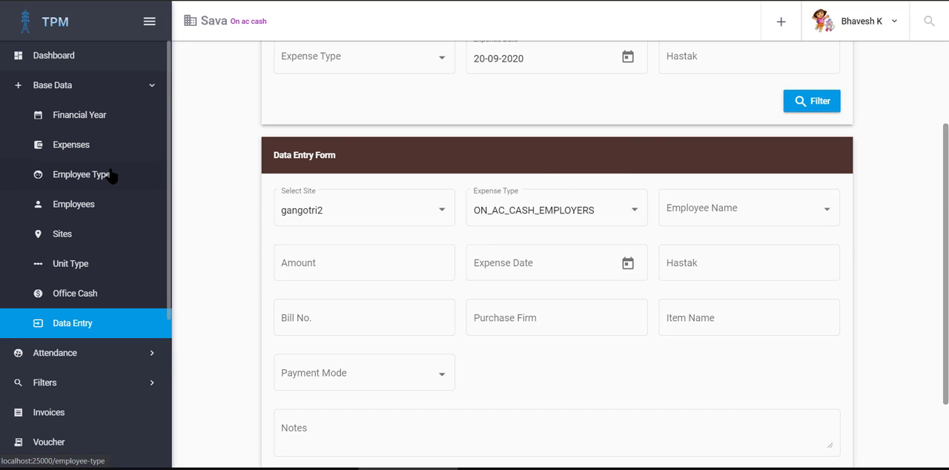
{"action": "left_click", "coordinate": [62, 236]}
{"action": "left_click", "coordinate": [211, 162]}
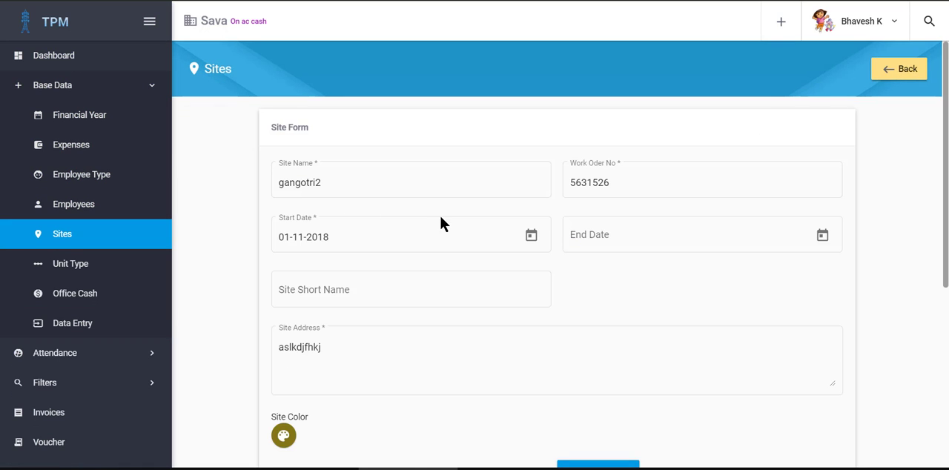
{"action": "scroll", "coordinate": [443, 215], "scroll_direction": "down", "scroll_amount": 5}
{"action": "left_click", "coordinate": [290, 283]}
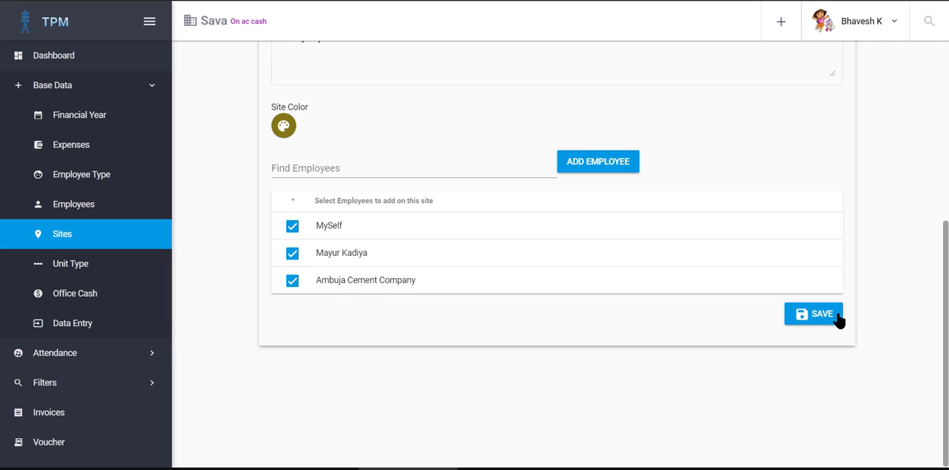
{"action": "left_click", "coordinate": [811, 316]}
{"action": "scroll", "coordinate": [78, 237], "scroll_direction": "down", "scroll_amount": 2}
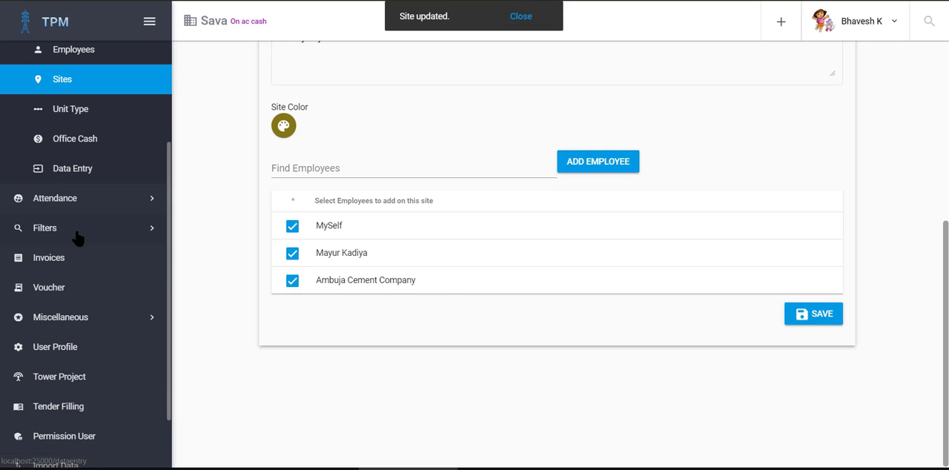
Step: Start a data entry for site gangotri2 with expense type ON_AC_CASH_EMPLOYERS and Ambuja Cement Company as the employee
{"action": "left_click", "coordinate": [77, 169]}
{"action": "scroll", "coordinate": [267, 259], "scroll_direction": "down", "scroll_amount": 2}
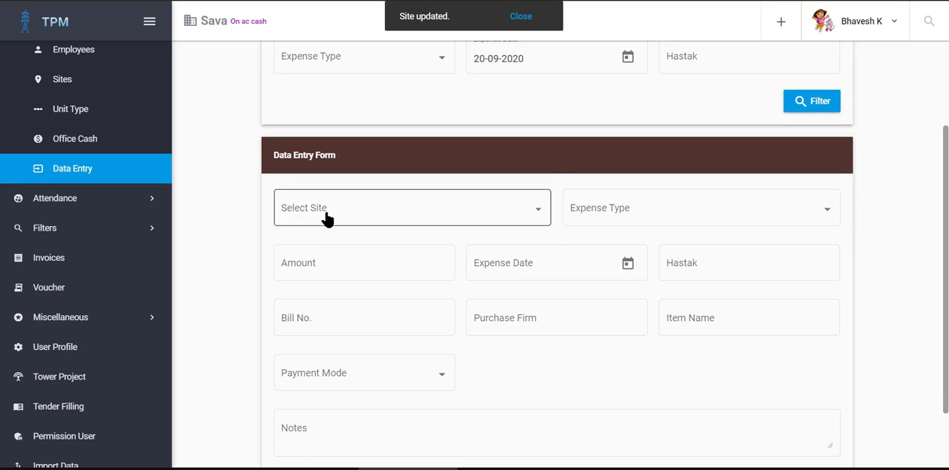
{"action": "left_click", "coordinate": [326, 215]}
{"action": "left_click", "coordinate": [364, 248]}
{"action": "left_click", "coordinate": [642, 208]}
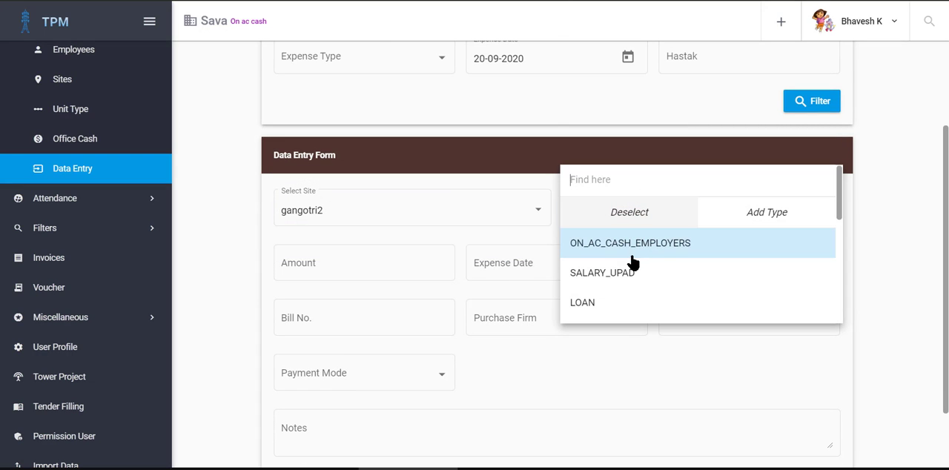
{"action": "left_click", "coordinate": [637, 251]}
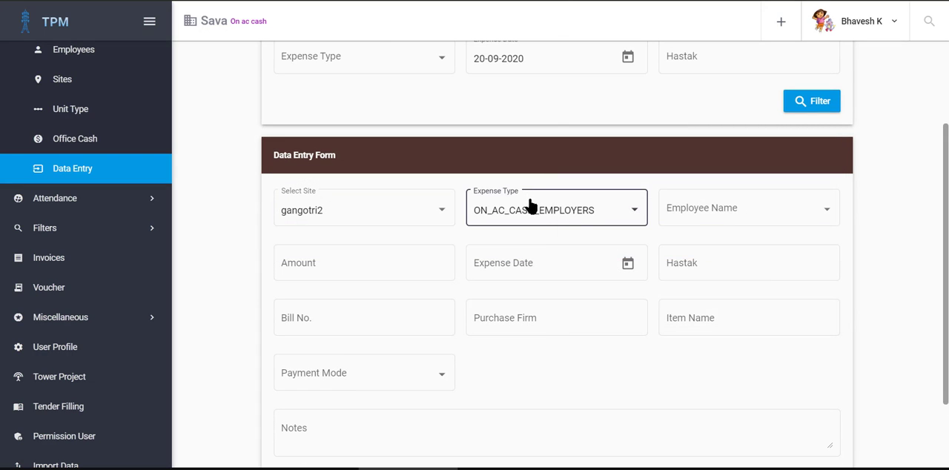
{"action": "left_click", "coordinate": [659, 218]}
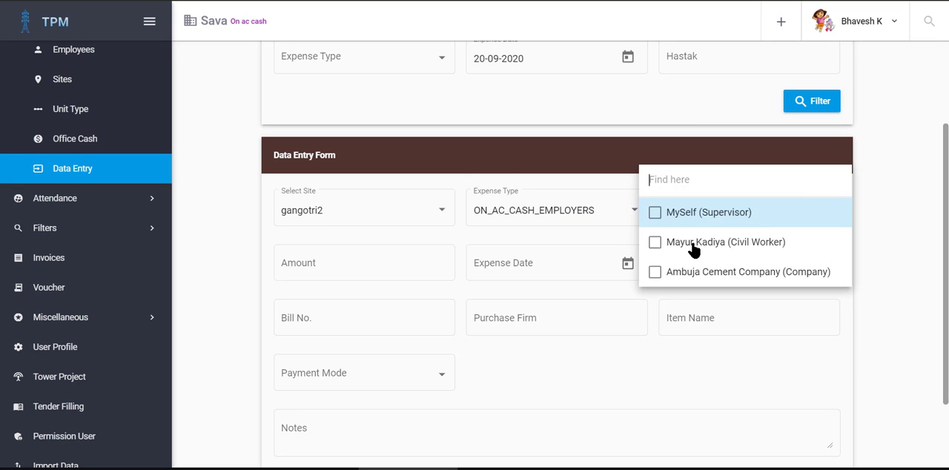
{"action": "left_click", "coordinate": [683, 279]}
{"action": "left_click", "coordinate": [874, 226]}
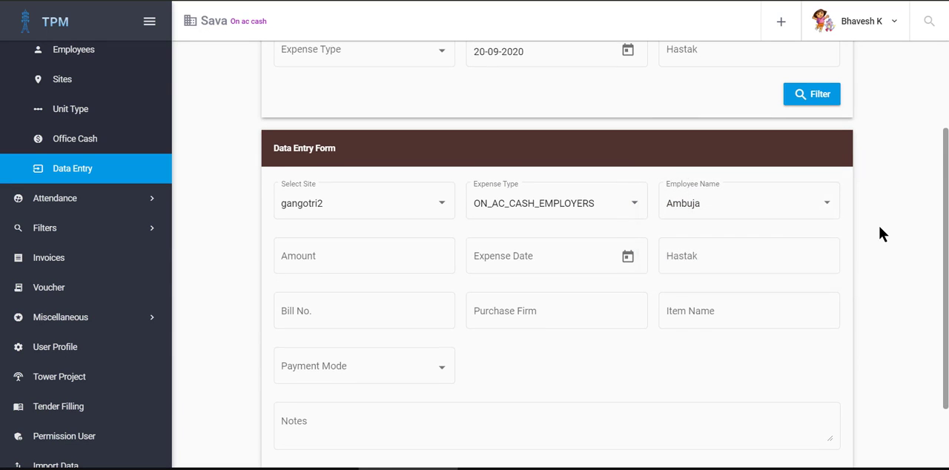
Step: Set the on-account entry's amount to 1, expense date to 01-09-2020 and hastak to Ambuja
{"action": "scroll", "coordinate": [820, 231], "scroll_direction": "down", "scroll_amount": 1}
{"action": "left_click", "coordinate": [300, 200]}
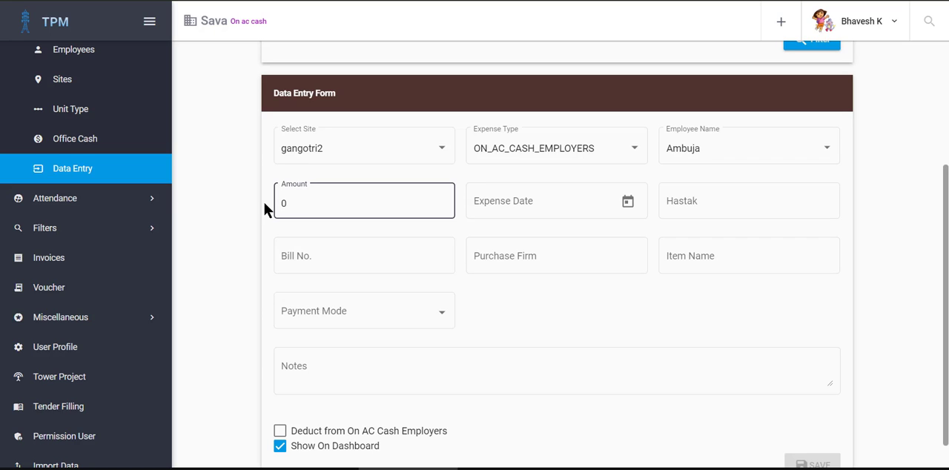
{"action": "type", "text": "1"}
{"action": "left_click", "coordinate": [588, 202]}
{"action": "left_click", "coordinate": [626, 204]}
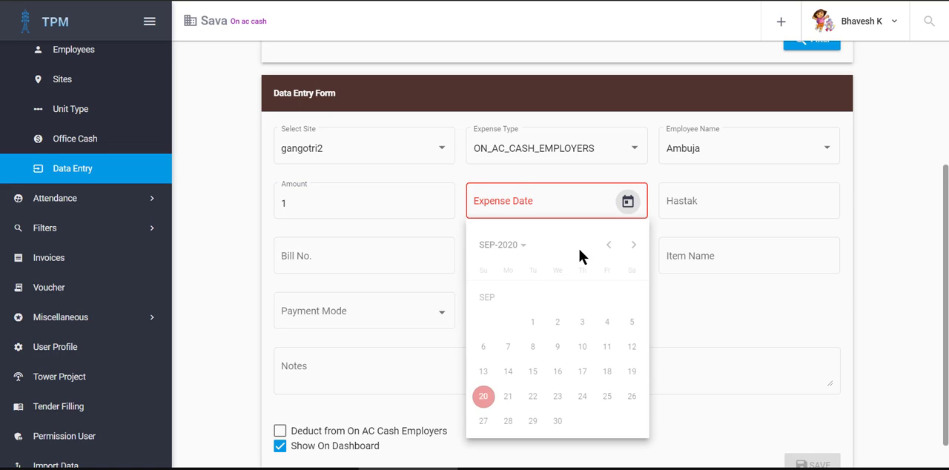
{"action": "left_click", "coordinate": [535, 323]}
{"action": "left_click", "coordinate": [731, 204]}
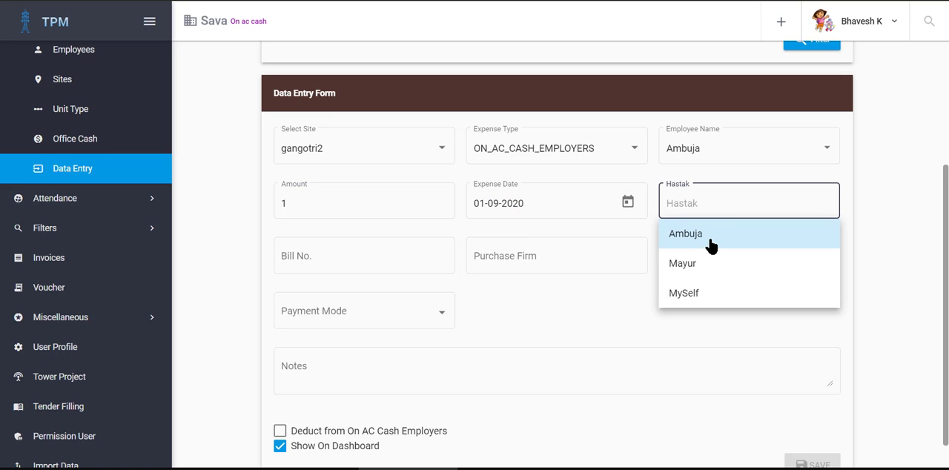
{"action": "left_click", "coordinate": [712, 239]}
Step: Fill in NA for the on-account entry's bill number, purchase firm and item name
{"action": "left_click", "coordinate": [323, 248]}
{"action": "left_click", "coordinate": [318, 287]}
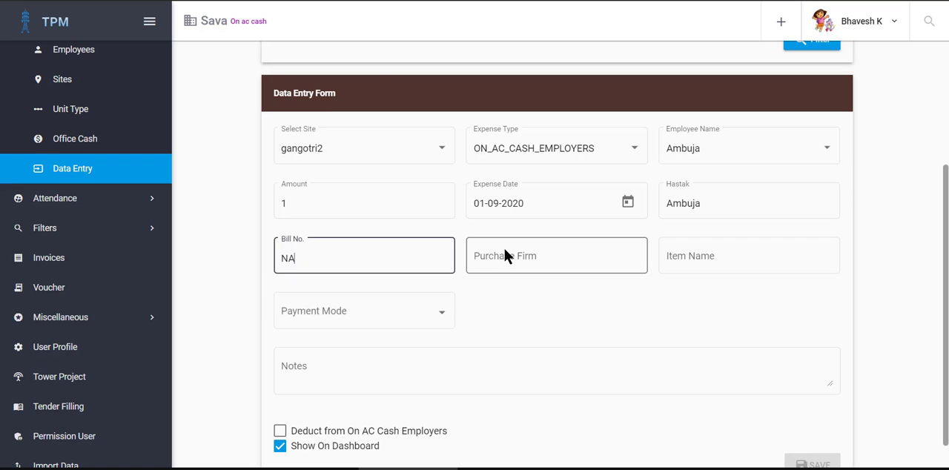
{"action": "left_click", "coordinate": [504, 250]}
{"action": "left_click", "coordinate": [512, 296]}
{"action": "left_click", "coordinate": [701, 255]}
{"action": "left_click", "coordinate": [701, 291]}
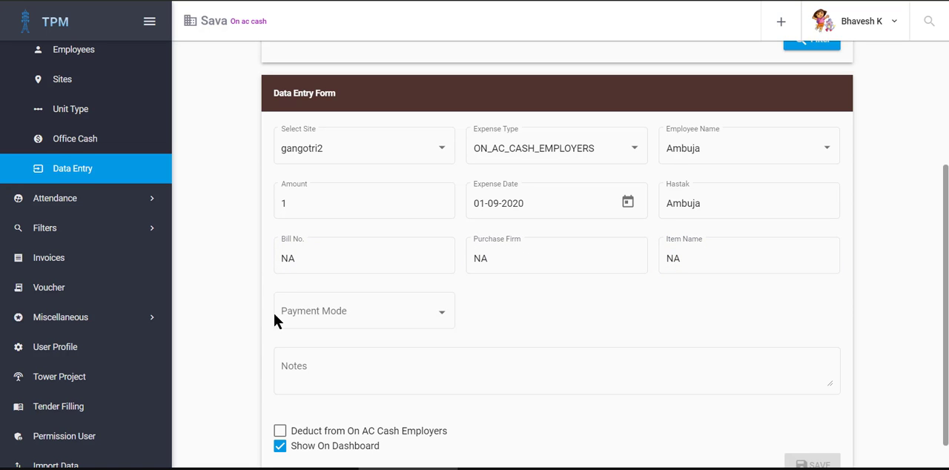
Step: Set the payment mode to CASH and the notes to NA, and save the on-account entry
{"action": "left_click", "coordinate": [278, 316]}
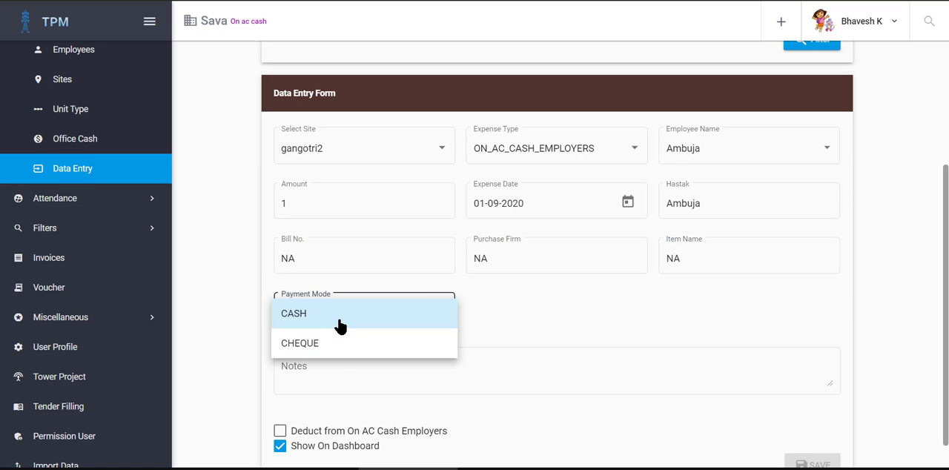
{"action": "left_click", "coordinate": [339, 327]}
{"action": "left_click", "coordinate": [329, 373]}
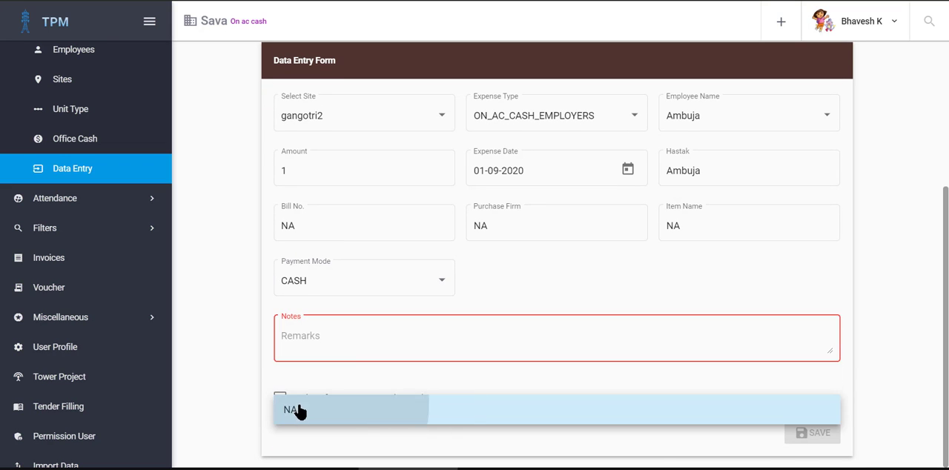
{"action": "left_click", "coordinate": [297, 410]}
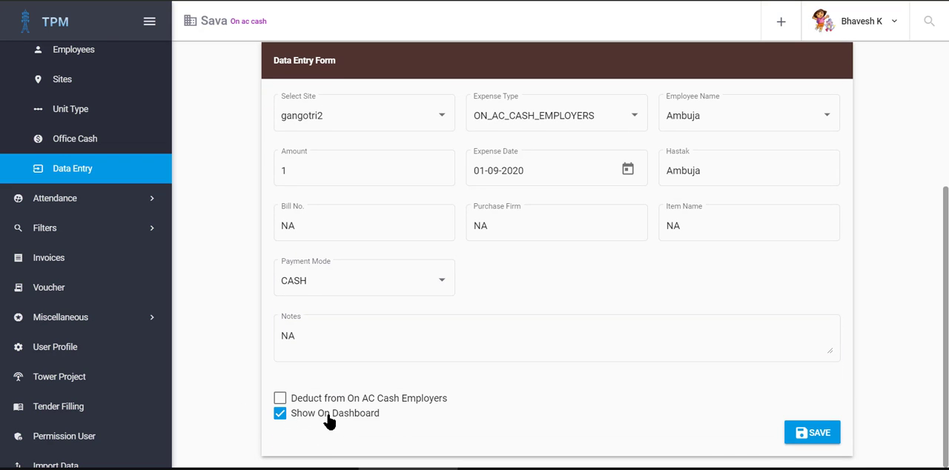
{"action": "left_click", "coordinate": [811, 433]}
Step: Check Ambuja Cement Company's amount and balance under On A/C Cash Employers on the dashboard, dismissing the password warning
{"action": "scroll", "coordinate": [199, 128], "scroll_direction": "up", "scroll_amount": 3}
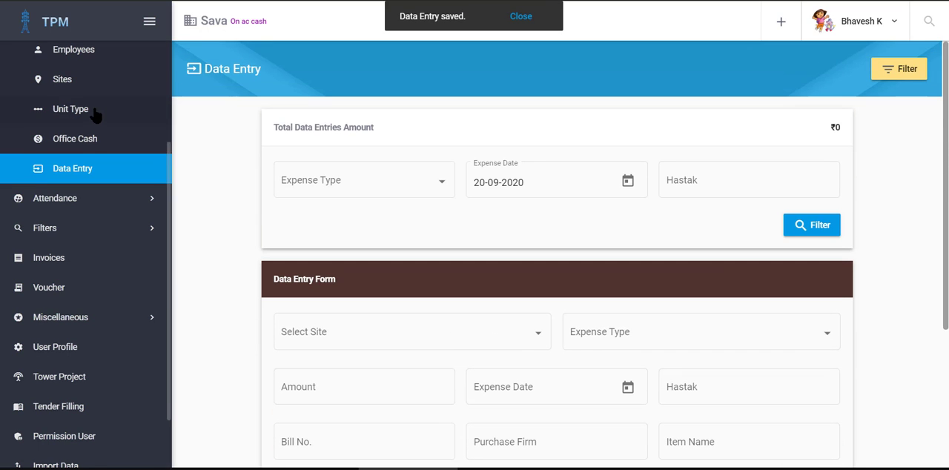
{"action": "scroll", "coordinate": [81, 97], "scroll_direction": "up", "scroll_amount": 2}
{"action": "left_click", "coordinate": [60, 70]}
{"action": "scroll", "coordinate": [389, 167], "scroll_direction": "down", "scroll_amount": 3}
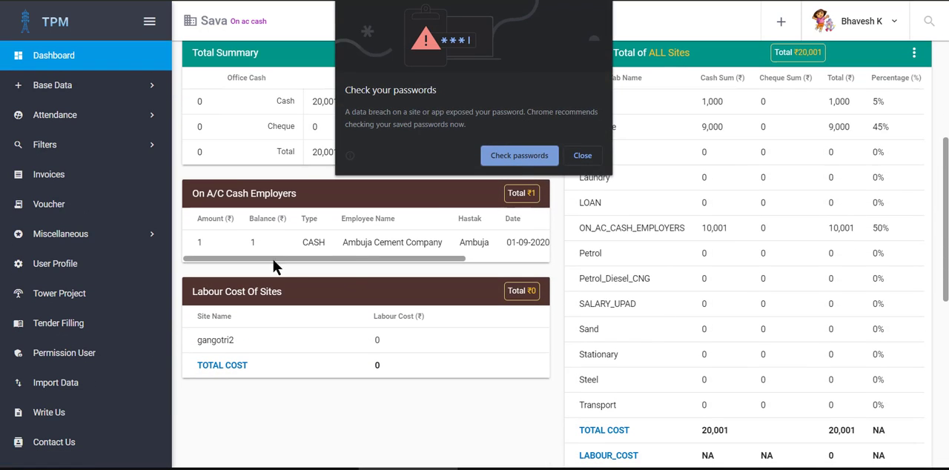
{"action": "left_click", "coordinate": [588, 159]}
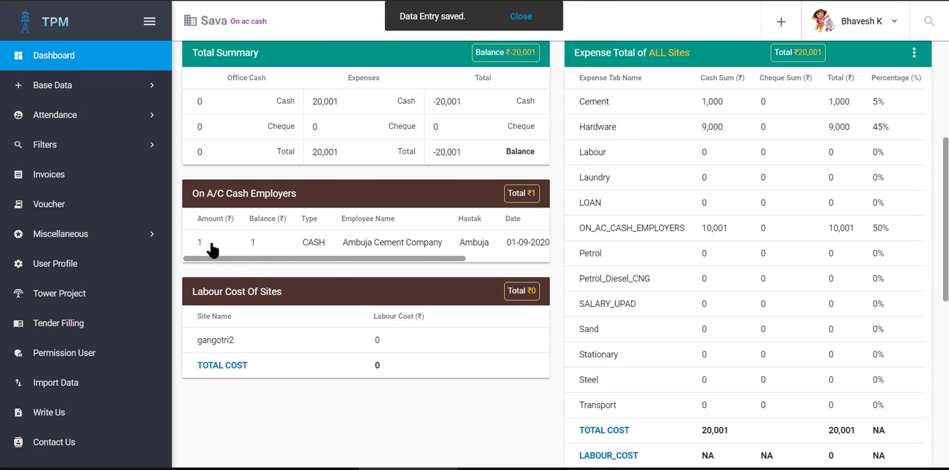
{"action": "mouse_move", "coordinate": [337, 252]}
{"action": "left_mouse_down"}
{"action": "mouse_move", "coordinate": [522, 260]}
{"action": "mouse_move", "coordinate": [324, 263]}
{"action": "left_mouse_up"}
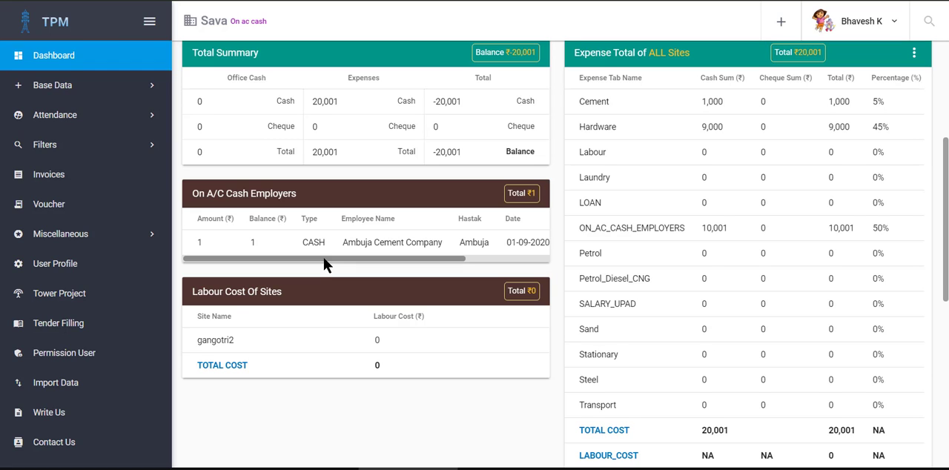
Step: Start a new data entry for site gangotri2 with Cement as the expense type
{"action": "left_click", "coordinate": [63, 89]}
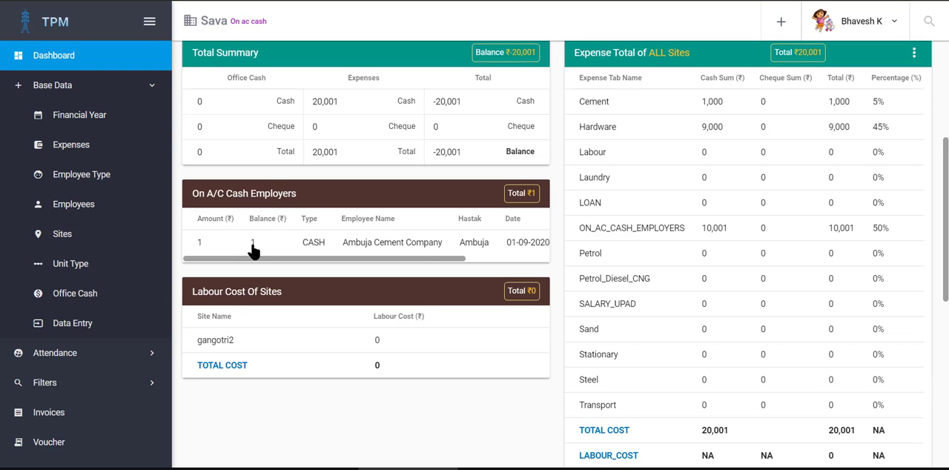
{"action": "left_click", "coordinate": [90, 323]}
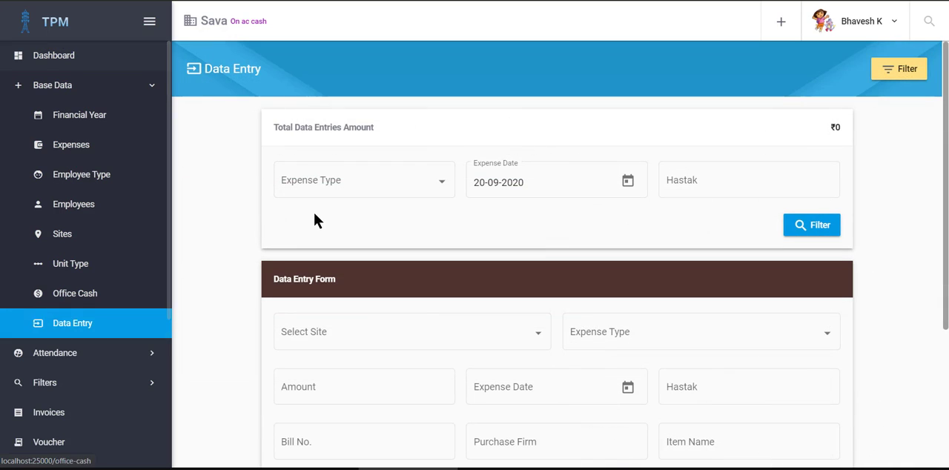
{"action": "left_click", "coordinate": [353, 333]}
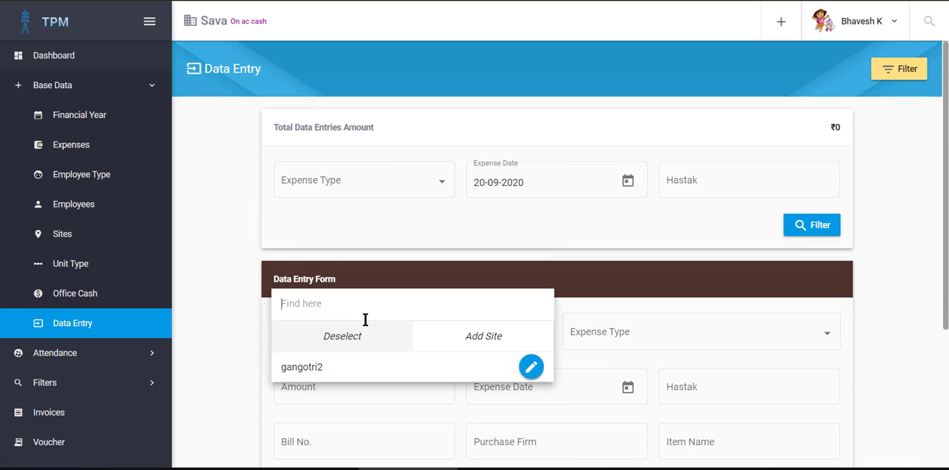
{"action": "left_click", "coordinate": [380, 376]}
{"action": "left_click", "coordinate": [628, 339]}
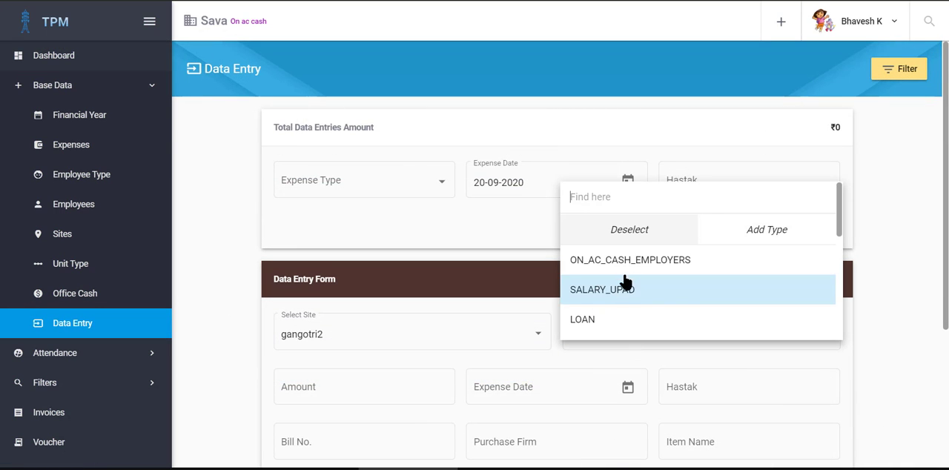
{"action": "scroll", "coordinate": [627, 302], "scroll_direction": "down", "scroll_amount": 3}
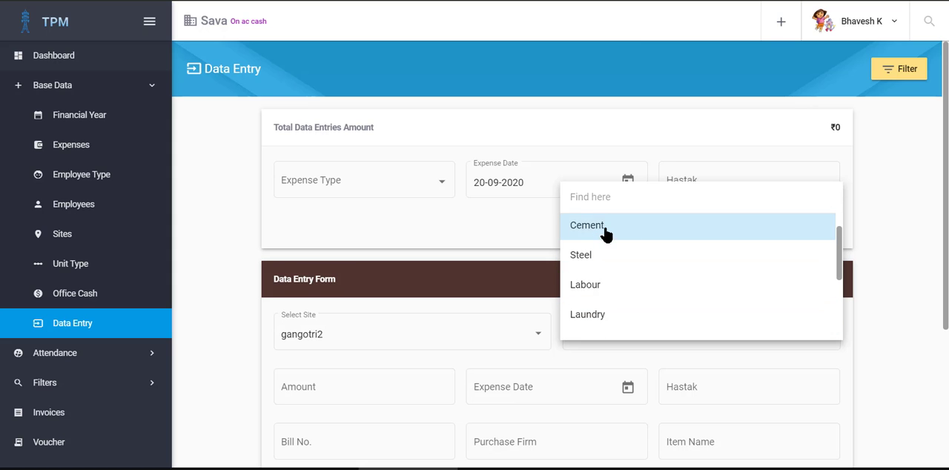
{"action": "left_click", "coordinate": [607, 234]}
Step: Set the cement entry's amount to 1000, expense date to 03-09-2020 and hastak to MySelf
{"action": "scroll", "coordinate": [236, 299], "scroll_direction": "down", "scroll_amount": 2}
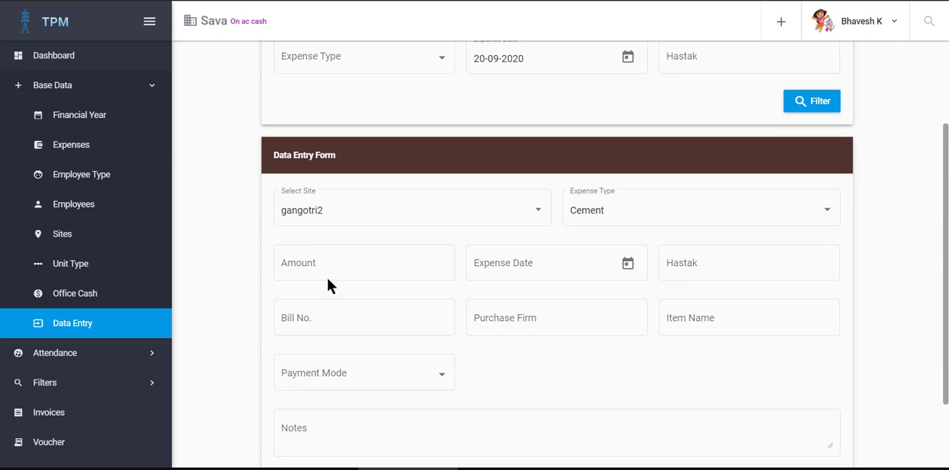
{"action": "left_click", "coordinate": [335, 263]}
{"action": "scroll", "coordinate": [394, 252], "scroll_direction": "down", "scroll_amount": 2}
{"action": "left_click", "coordinate": [623, 170]}
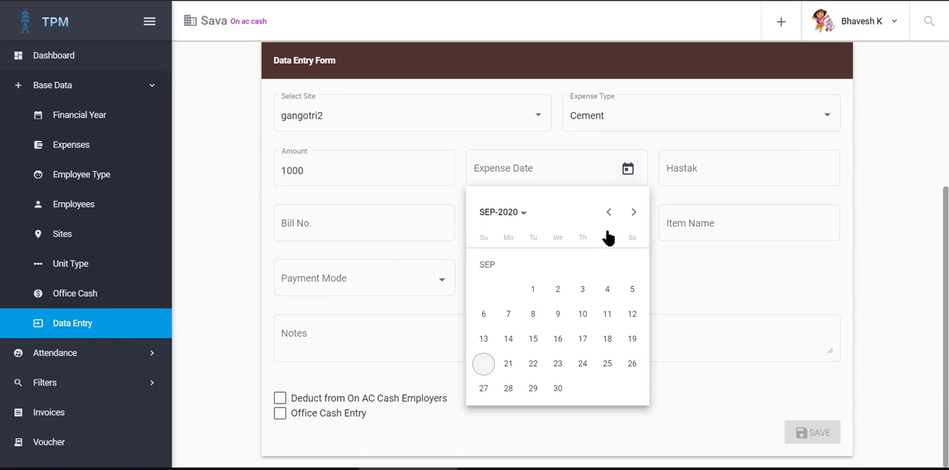
{"action": "left_click", "coordinate": [575, 289]}
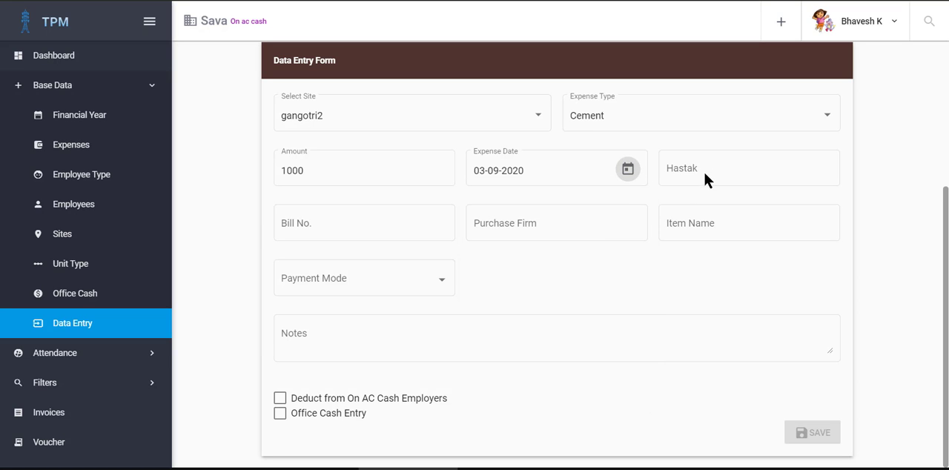
{"action": "left_click", "coordinate": [703, 169]}
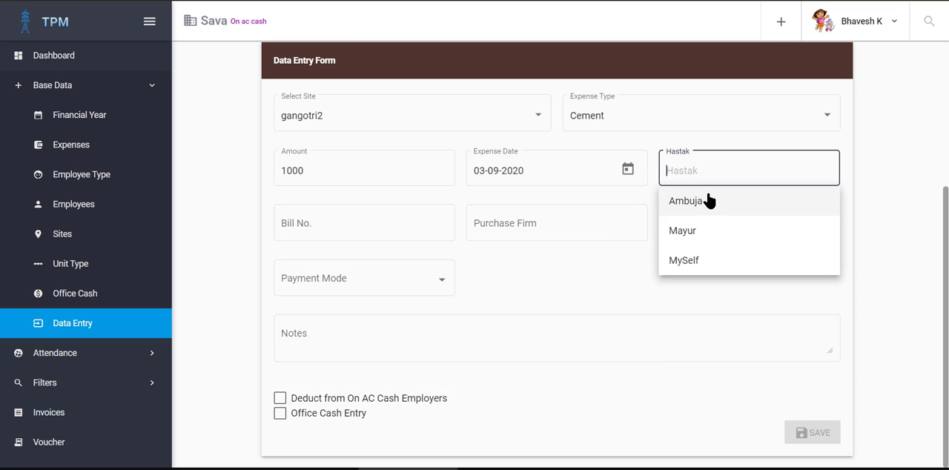
{"action": "left_click", "coordinate": [691, 265]}
Step: Enter NA as the bill number, Ambuja cement as the purchase firm and Cement as the item name
{"action": "left_click", "coordinate": [323, 226]}
{"action": "left_click", "coordinate": [327, 256]}
{"action": "left_click", "coordinate": [517, 223]}
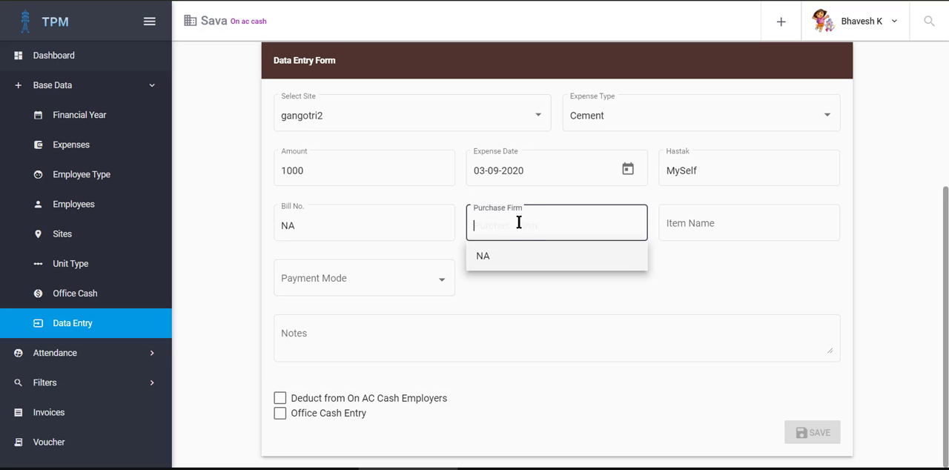
{"action": "type", "text": "Ambuja cement"}
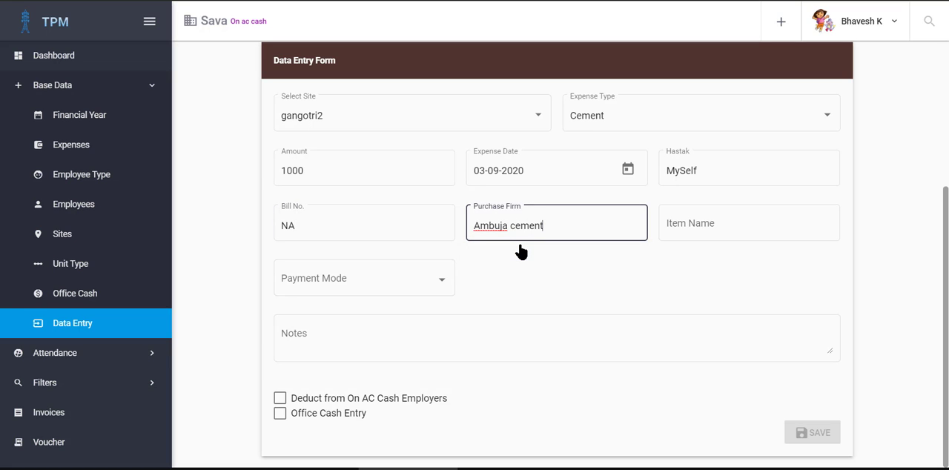
{"action": "key", "text": "Tab"}
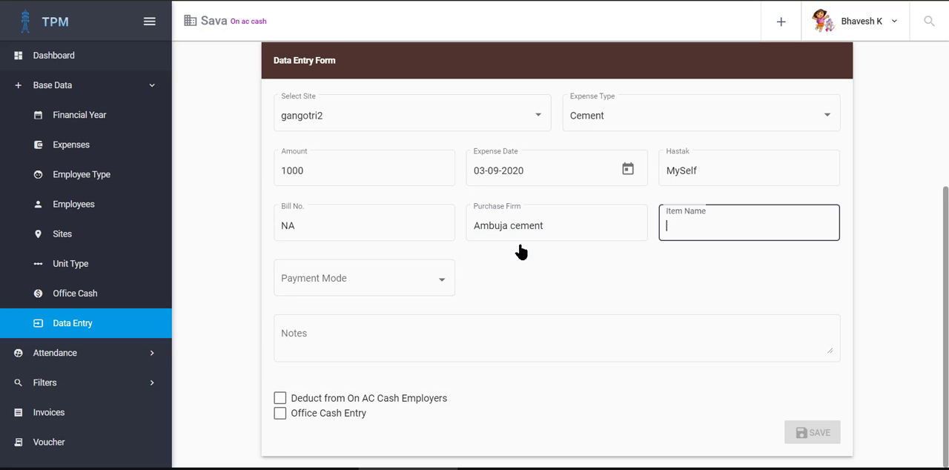
{"action": "type", "text": "Cement"}
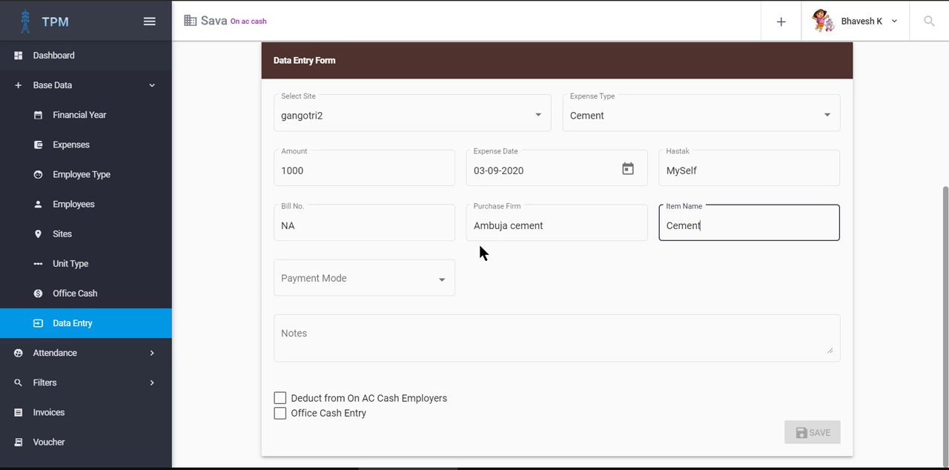
Step: Set the cement entry's payment mode to CASH and its notes to NA
{"action": "left_click", "coordinate": [364, 278]}
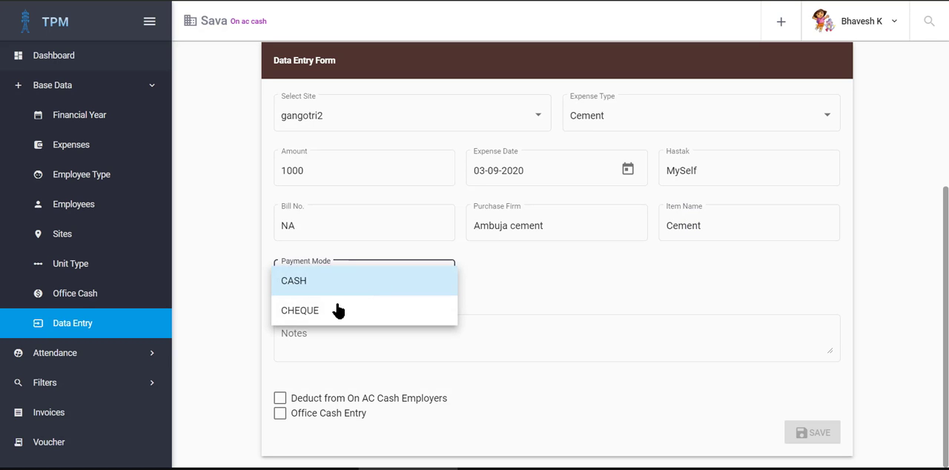
{"action": "left_click", "coordinate": [316, 292]}
{"action": "left_click", "coordinate": [328, 338]}
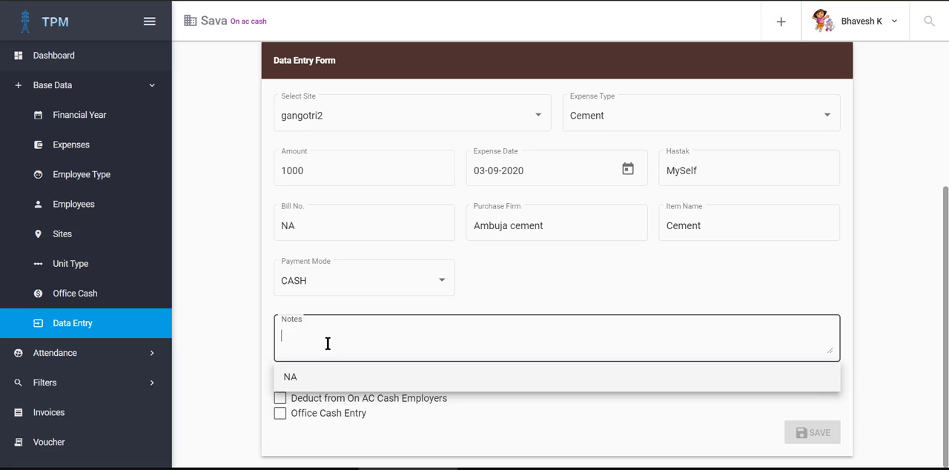
{"action": "left_click", "coordinate": [324, 379]}
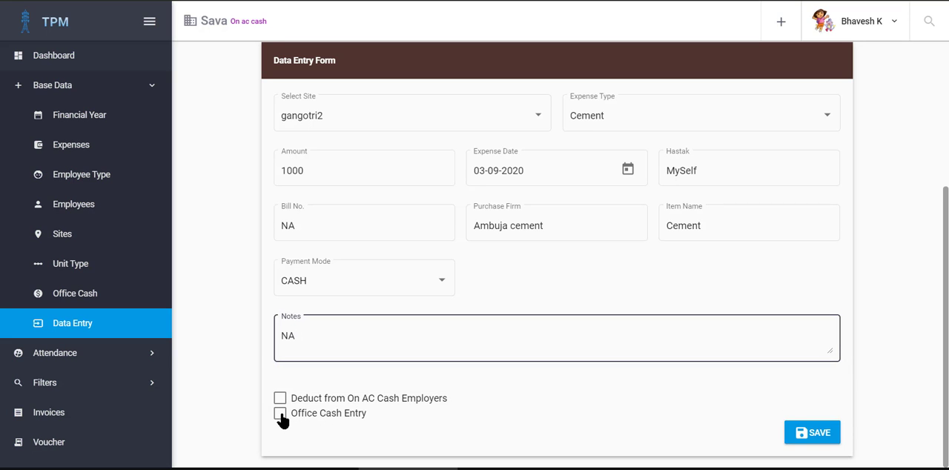
Step: Deduct the cement entry from on-account cash using the Ambuja Cement Company reference entry of 1, and save it
{"action": "left_click", "coordinate": [280, 398]}
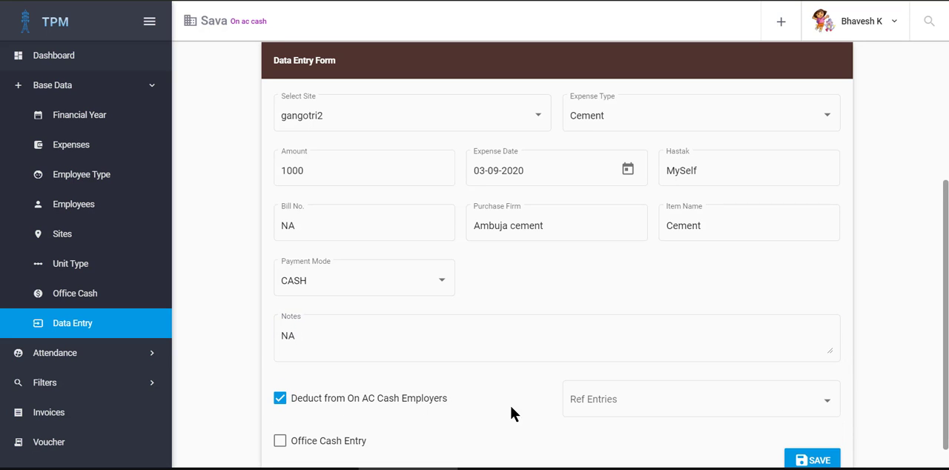
{"action": "left_click", "coordinate": [692, 413]}
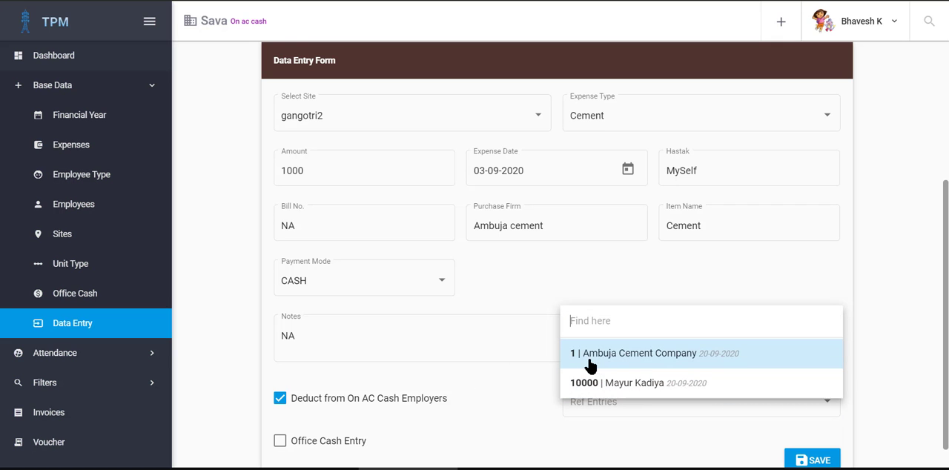
{"action": "left_click", "coordinate": [649, 359]}
{"action": "scroll", "coordinate": [630, 430], "scroll_direction": "down", "scroll_amount": 1}
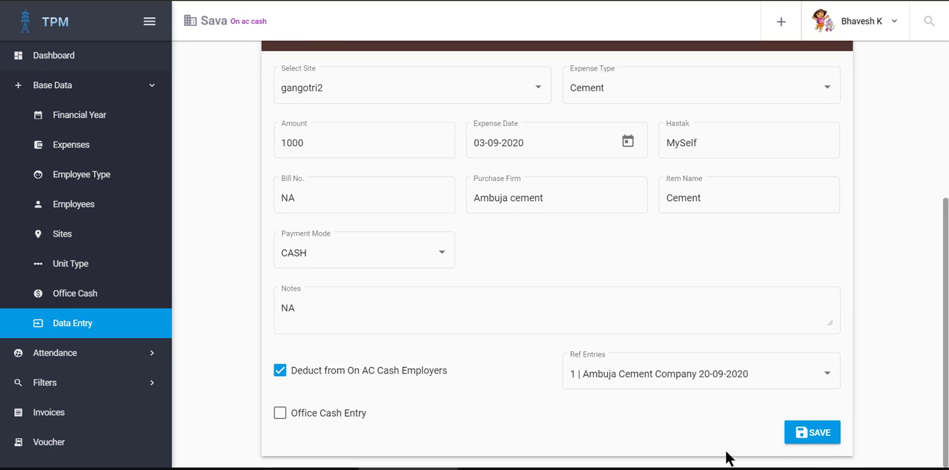
{"action": "left_click", "coordinate": [828, 438]}
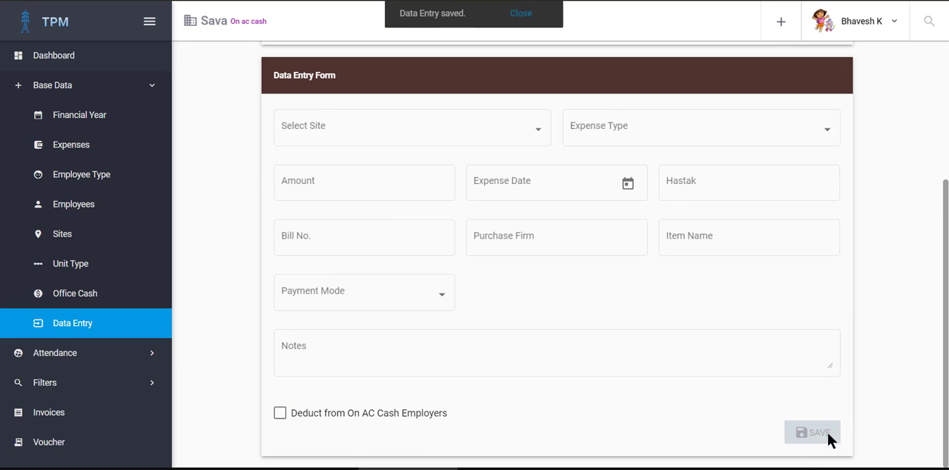
Step: On the dashboard, review the Ambuja Cement Company row under On A/C Cash Employers and its deduction details
{"action": "left_click", "coordinate": [92, 65]}
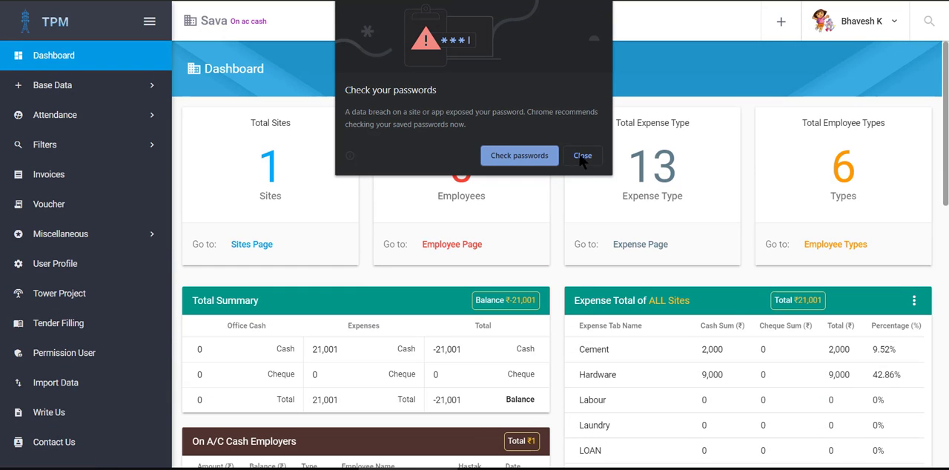
{"action": "left_click", "coordinate": [583, 156]}
{"action": "scroll", "coordinate": [539, 181], "scroll_direction": "down", "scroll_amount": 4}
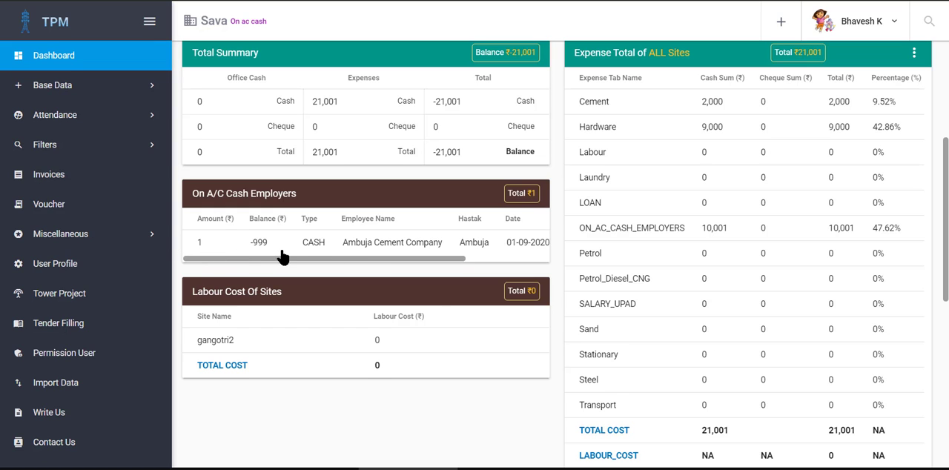
{"action": "left_click", "coordinate": [385, 251]}
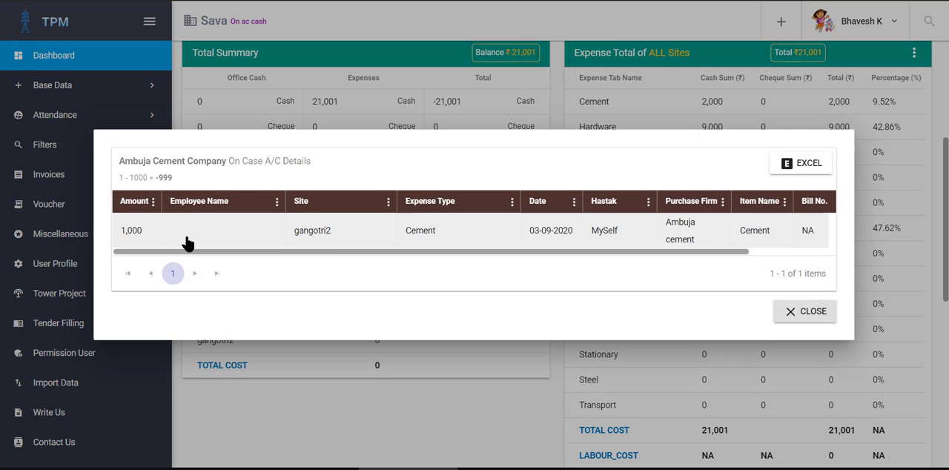
{"action": "left_click_drag", "start_coordinate": [725, 257], "coordinate": [771, 257]}
{"action": "left_click", "coordinate": [805, 310]}
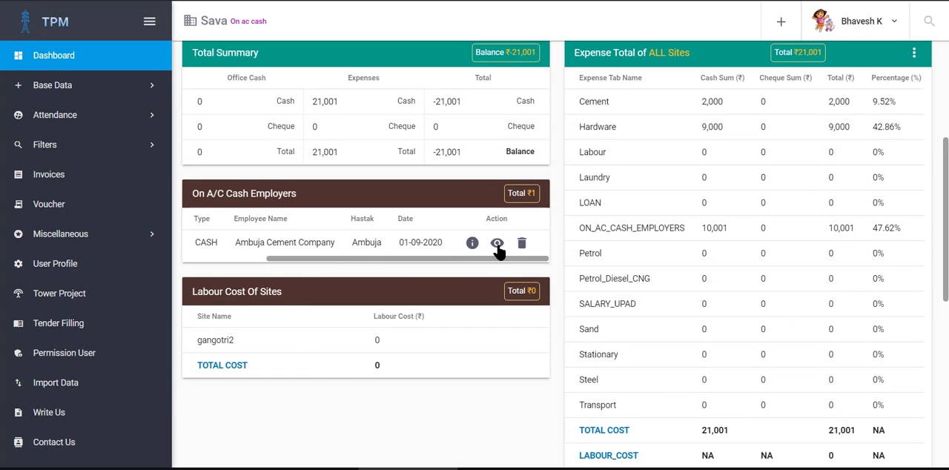
Step: Set the amount of the Ambuja Cement Company on-account entry to 0 and save the update
{"action": "left_click", "coordinate": [496, 245]}
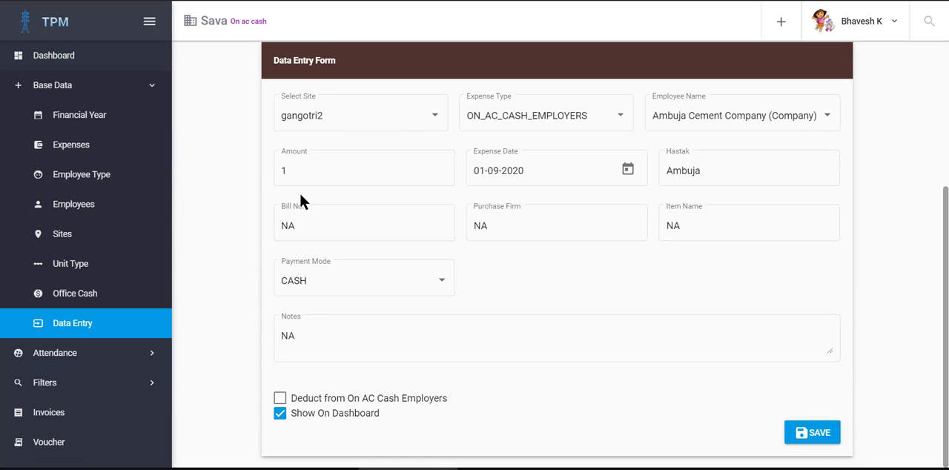
{"action": "type", "text": "0"}
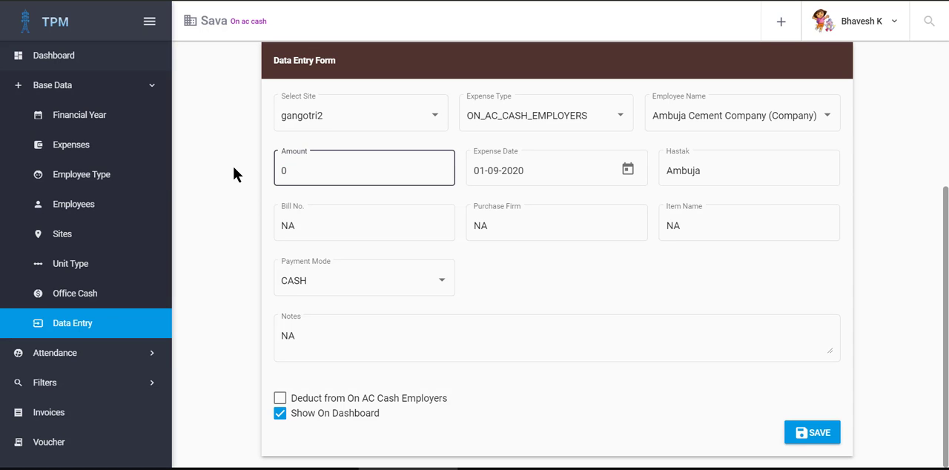
{"action": "left_click", "coordinate": [233, 169]}
{"action": "left_click", "coordinate": [816, 433]}
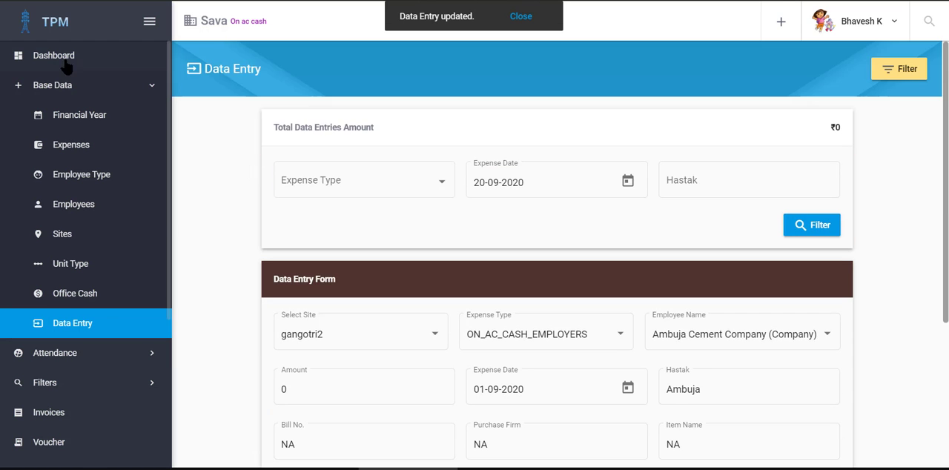
Step: Return to the dashboard and check the amount and balance of the Ambuja Cement Company on-account entry
{"action": "left_click", "coordinate": [53, 55]}
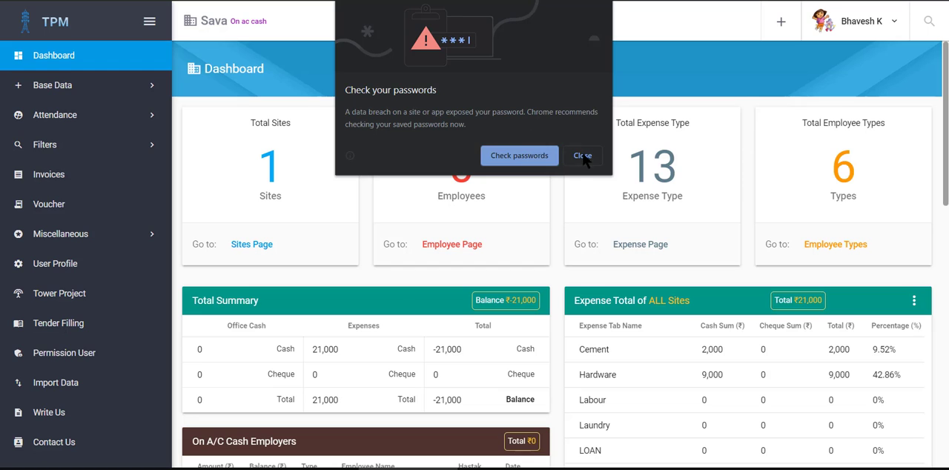
{"action": "left_click", "coordinate": [582, 157]}
{"action": "scroll", "coordinate": [333, 295], "scroll_direction": "down", "scroll_amount": 3}
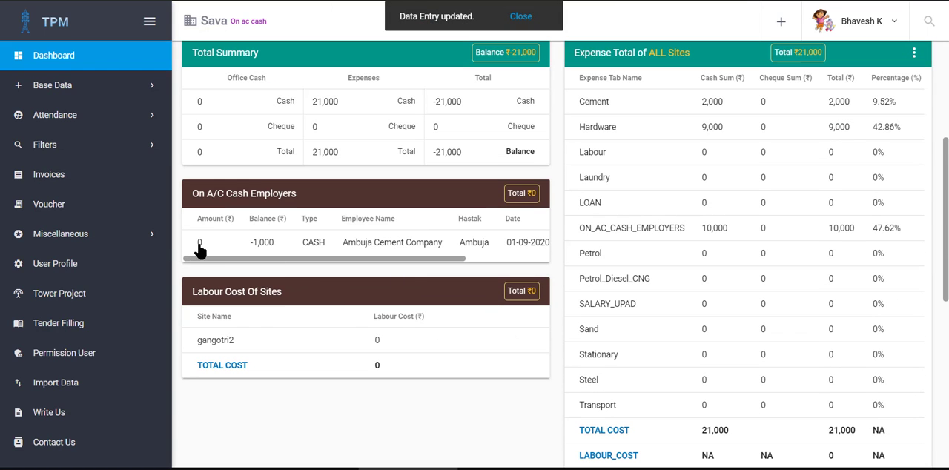
{"action": "left_click_drag", "start_coordinate": [248, 243], "coordinate": [274, 250]}
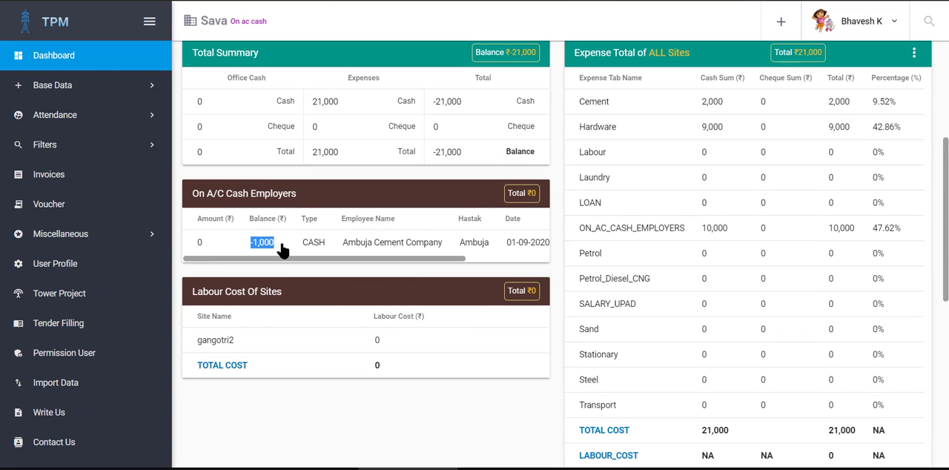
{"action": "left_click", "coordinate": [281, 251]}
{"action": "left_click", "coordinate": [797, 314]}
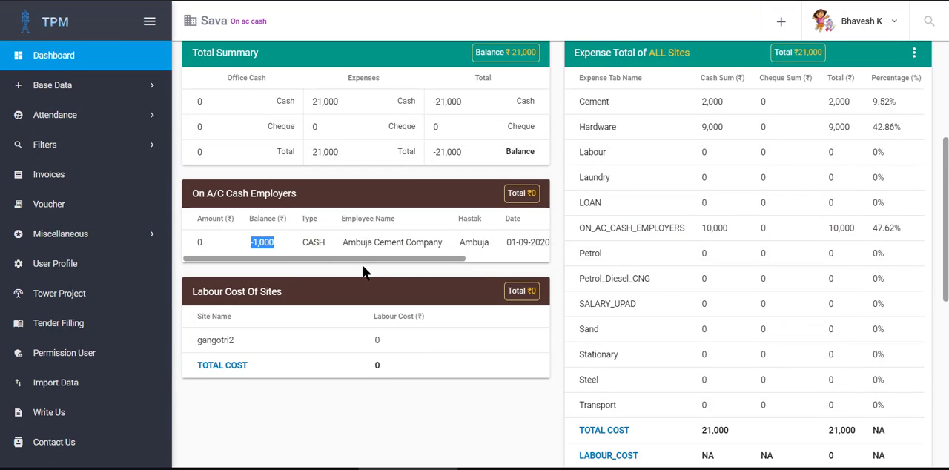
{"action": "scroll", "coordinate": [311, 257], "scroll_direction": "right", "scroll_amount": 3}
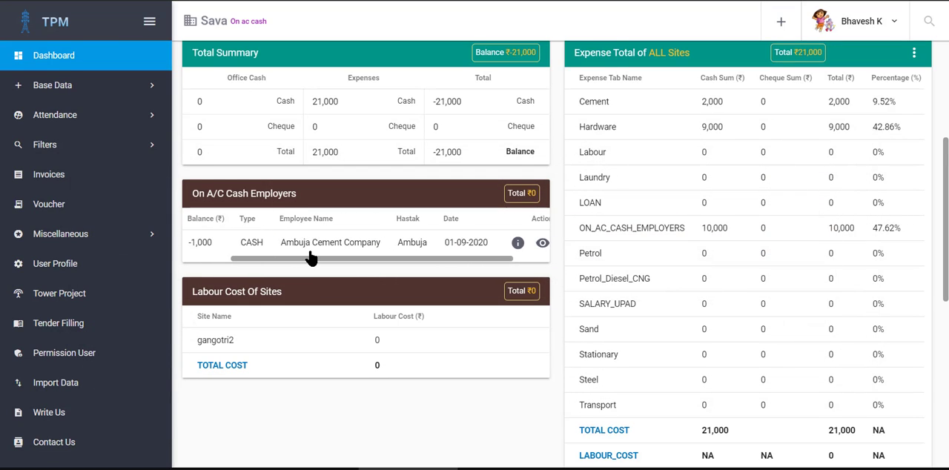
{"action": "scroll", "coordinate": [350, 254], "scroll_direction": "left", "scroll_amount": 3}
Step: Examine the cement expense in Ambuja Cement Company's on-account details and compare it with the dashboard balance
{"action": "left_click", "coordinate": [387, 245]}
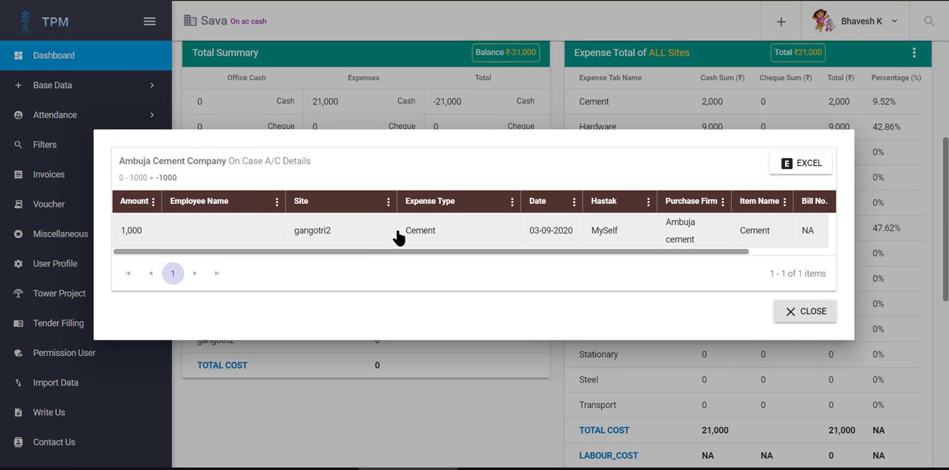
{"action": "scroll", "coordinate": [424, 235], "scroll_direction": "right", "scroll_amount": 3}
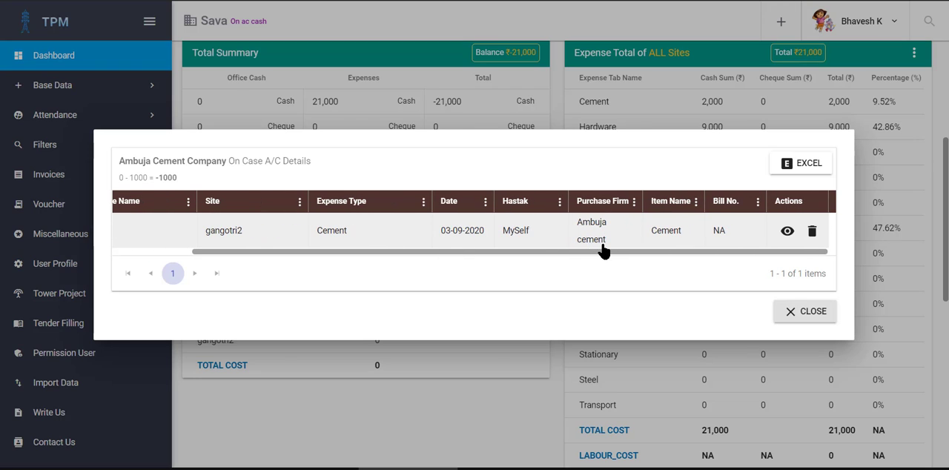
{"action": "scroll", "coordinate": [602, 244], "scroll_direction": "left", "scroll_amount": 3}
{"action": "left_click", "coordinate": [805, 311]}
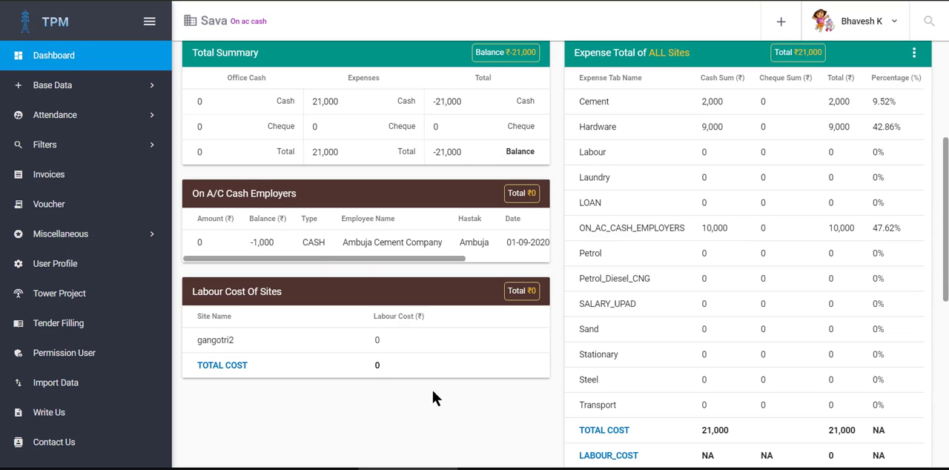
{"action": "left_click_drag", "start_coordinate": [298, 194], "coordinate": [284, 207]}
{"action": "left_click_drag", "start_coordinate": [251, 243], "coordinate": [274, 250]}
{"action": "left_click", "coordinate": [273, 248]}
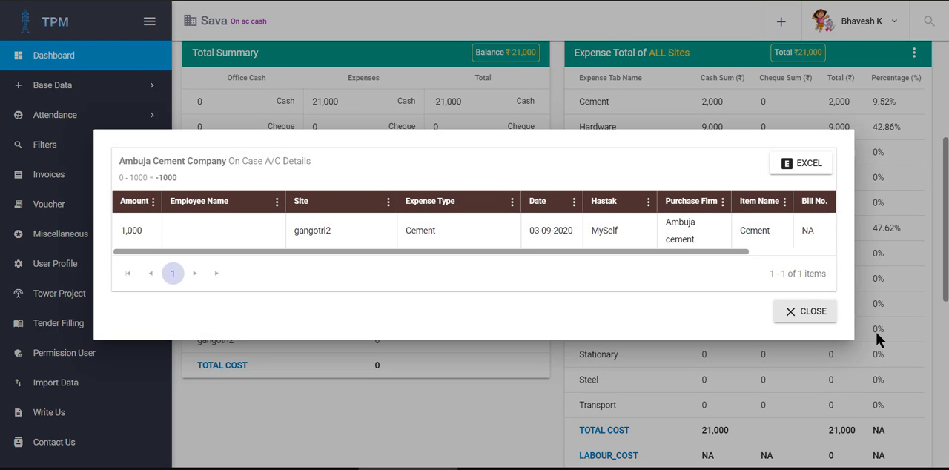
{"action": "left_click", "coordinate": [815, 314]}
{"action": "left_click", "coordinate": [341, 273]}
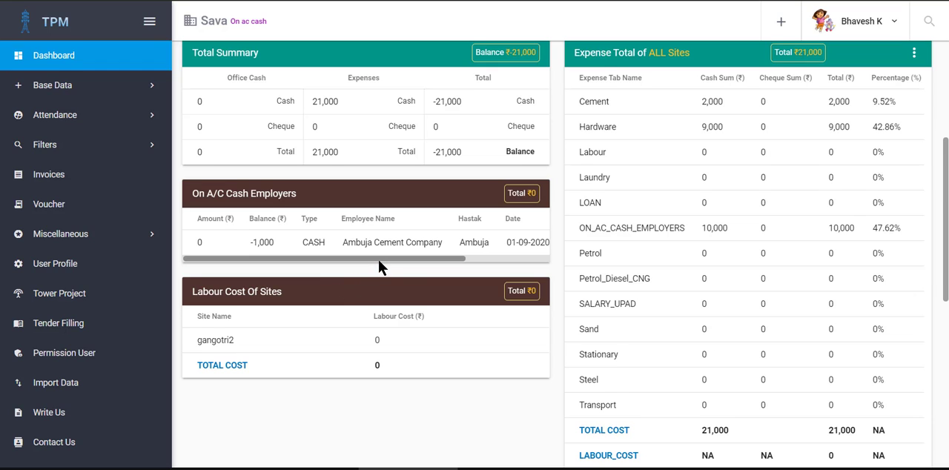
Step: Open the Ambuja Cement Company on-account entry in the data entry form
{"action": "left_click_drag", "start_coordinate": [381, 259], "coordinate": [568, 250]}
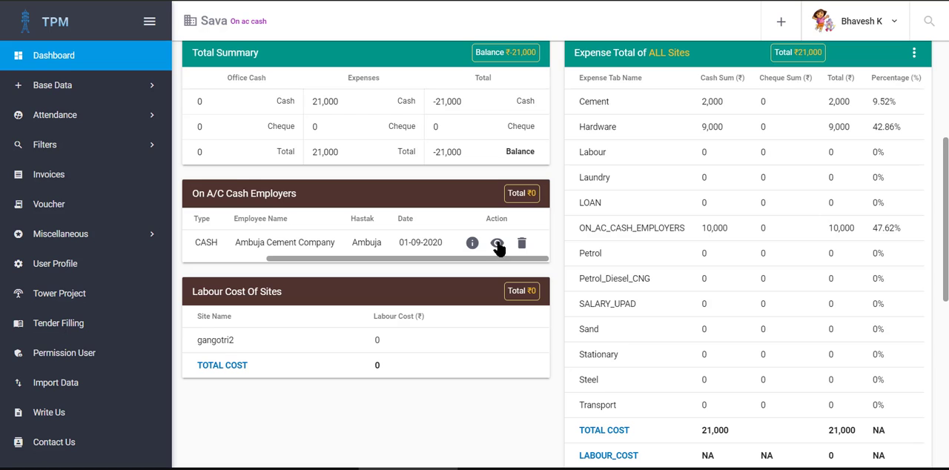
{"action": "left_click", "coordinate": [496, 243]}
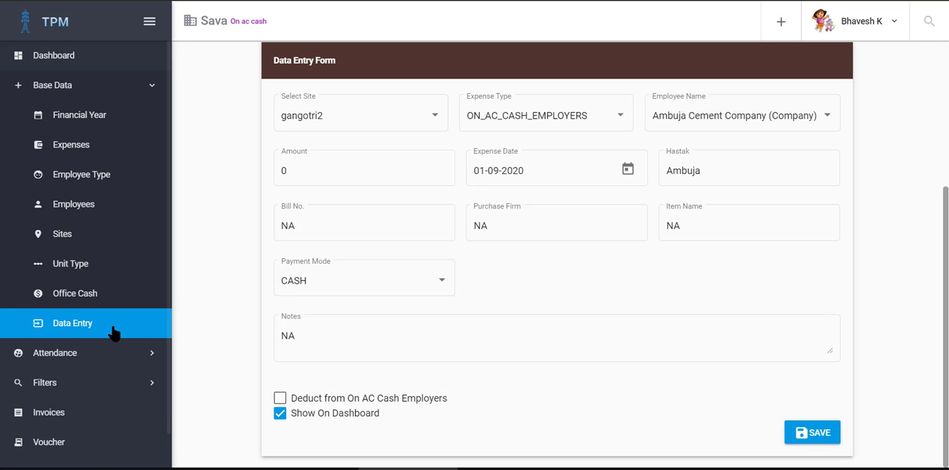
Step: Open the data entry filter and review its list of recorded entries
{"action": "scroll", "coordinate": [111, 318], "scroll_direction": "down", "scroll_amount": 2}
{"action": "left_click", "coordinate": [87, 276]}
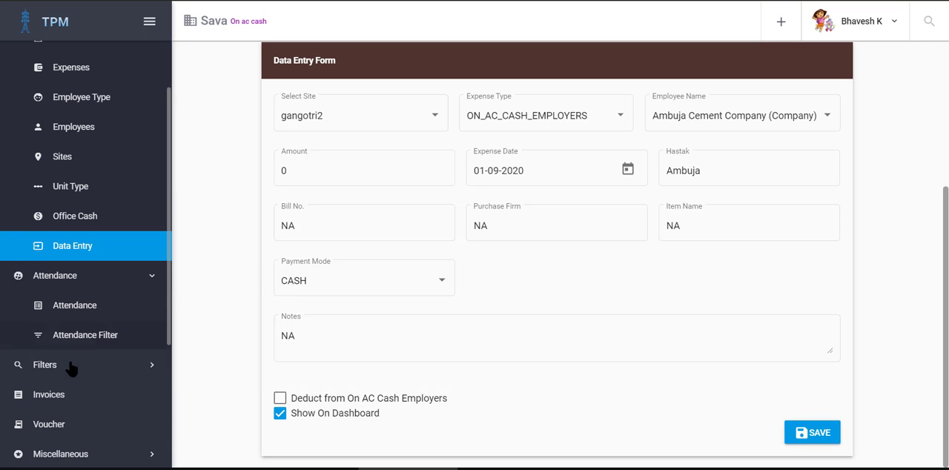
{"action": "left_click", "coordinate": [72, 377]}
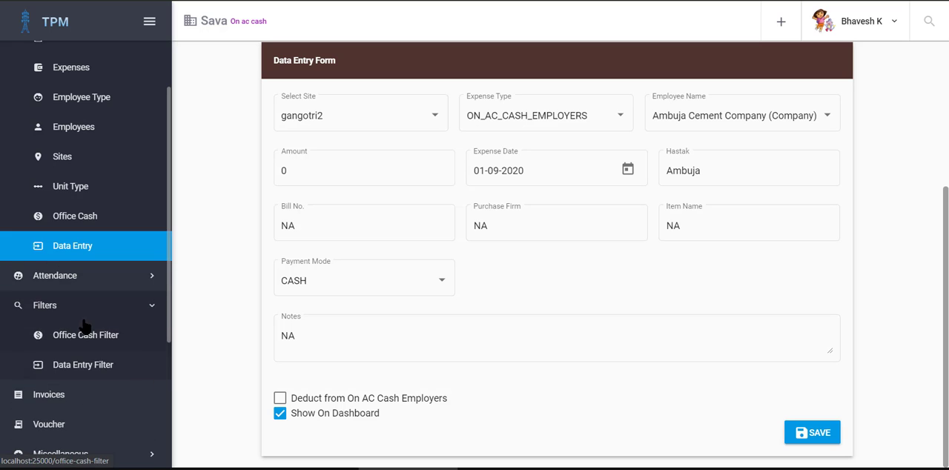
{"action": "left_click", "coordinate": [83, 365]}
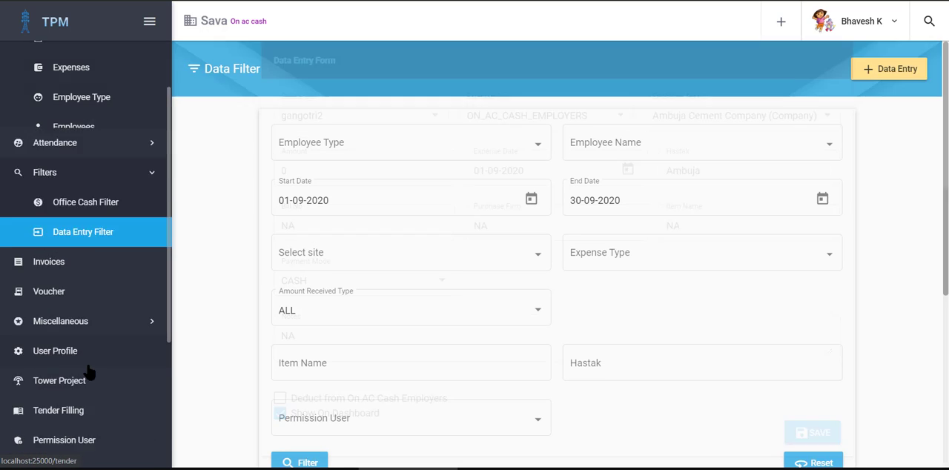
{"action": "scroll", "coordinate": [593, 339], "scroll_direction": "down", "scroll_amount": 2}
{"action": "scroll", "coordinate": [600, 329], "scroll_direction": "down", "scroll_amount": 5}
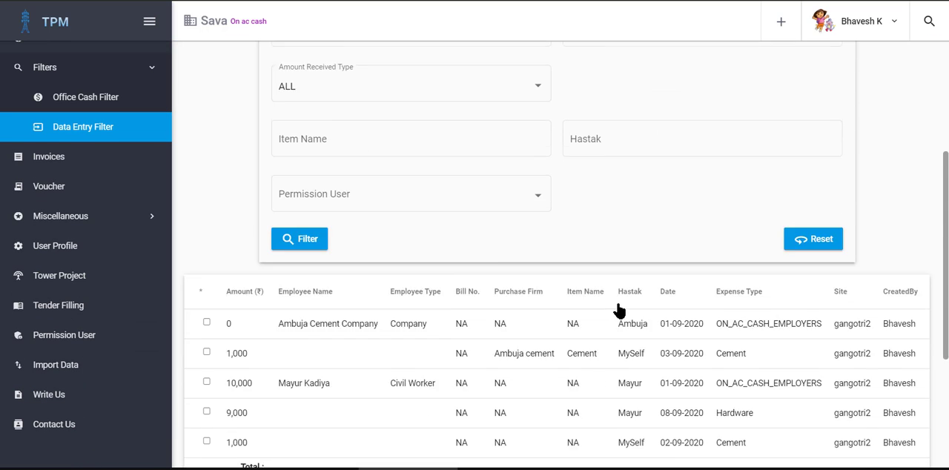
{"action": "scroll", "coordinate": [437, 236], "scroll_direction": "up", "scroll_amount": 1}
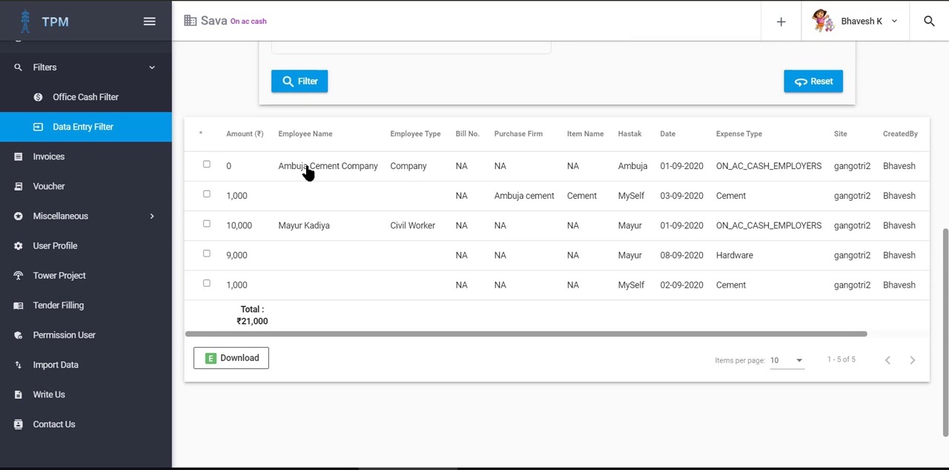
Step: Enable Show On Dashboard for the civil worker's 10,000 on-account entry and save the update
{"action": "left_click_drag", "start_coordinate": [578, 336], "coordinate": [290, 237]}
{"action": "left_click", "coordinate": [310, 229]}
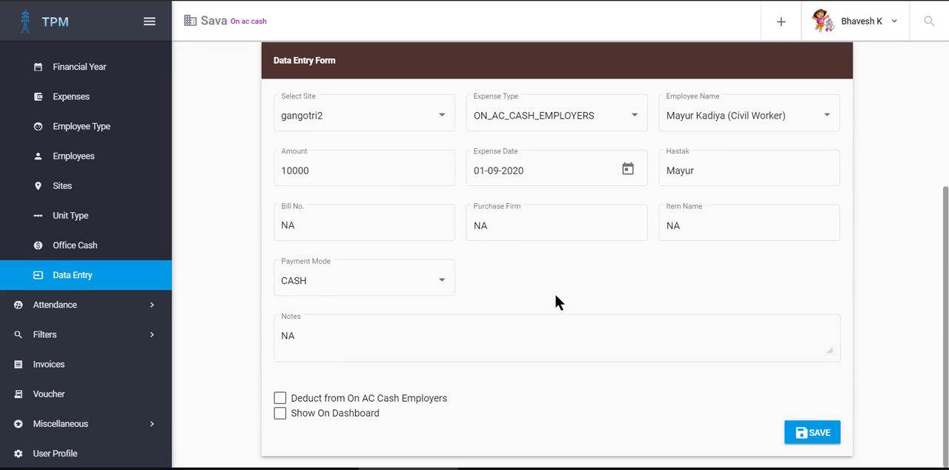
{"action": "left_click", "coordinate": [327, 414]}
{"action": "left_click", "coordinate": [812, 435]}
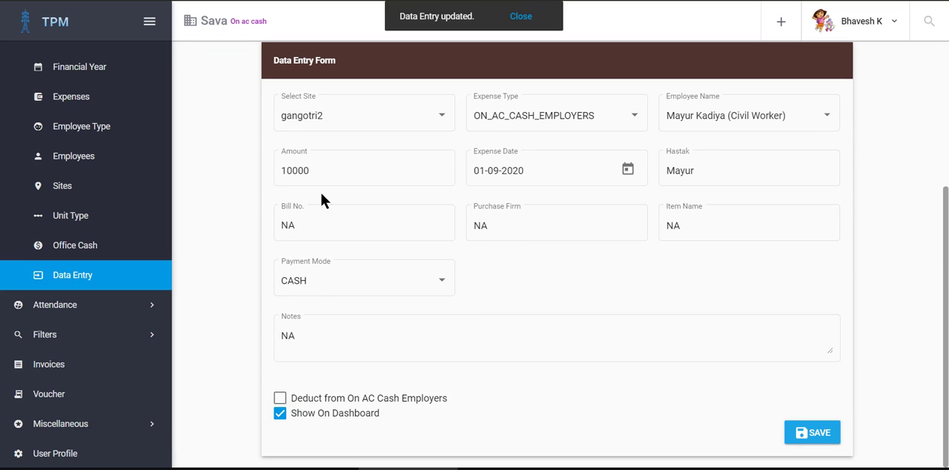
Step: Return to the dashboard and review both entries and their available actions under On A/C Cash Employers
{"action": "scroll", "coordinate": [64, 93], "scroll_direction": "up", "scroll_amount": 2}
{"action": "left_click", "coordinate": [65, 57]}
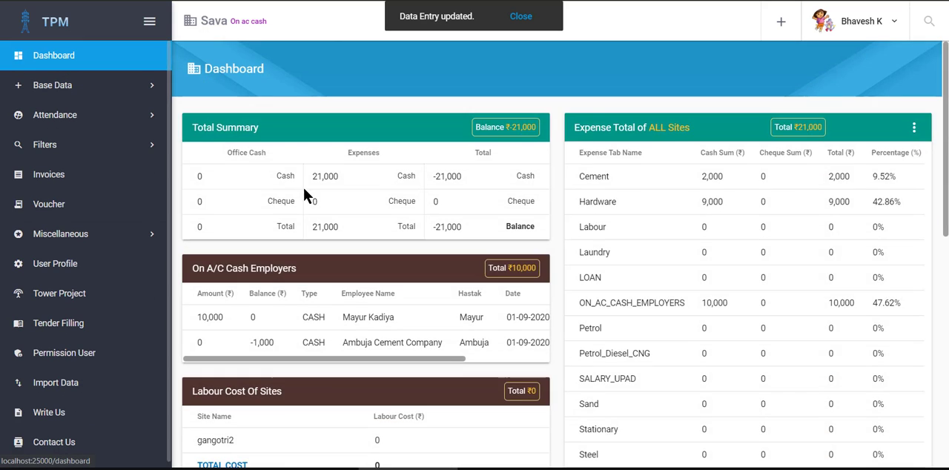
{"action": "scroll", "coordinate": [302, 193], "scroll_direction": "down", "scroll_amount": 3}
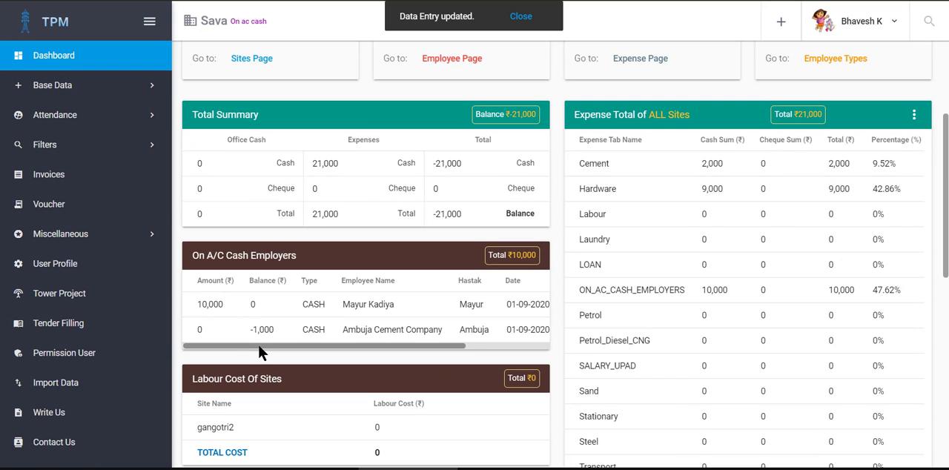
{"action": "left_click_drag", "start_coordinate": [379, 345], "coordinate": [470, 346]}
{"action": "left_click_drag", "start_coordinate": [445, 309], "coordinate": [228, 275]}
{"action": "left_click", "coordinate": [192, 249]}
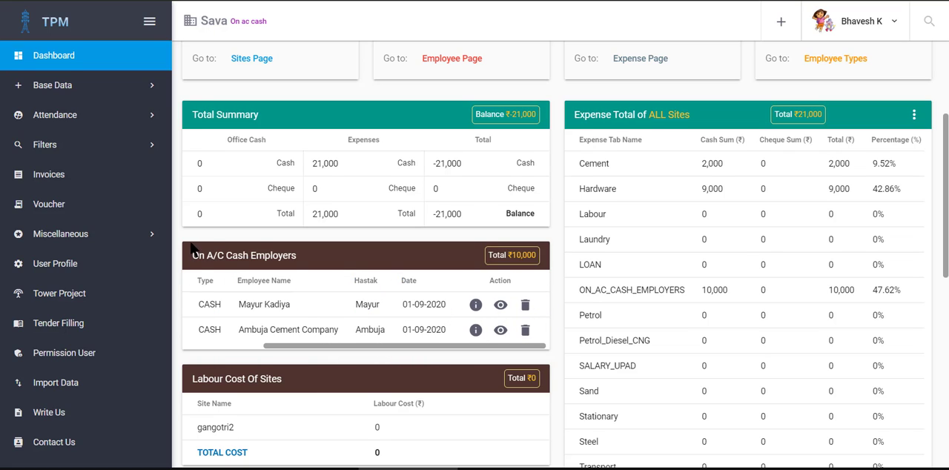